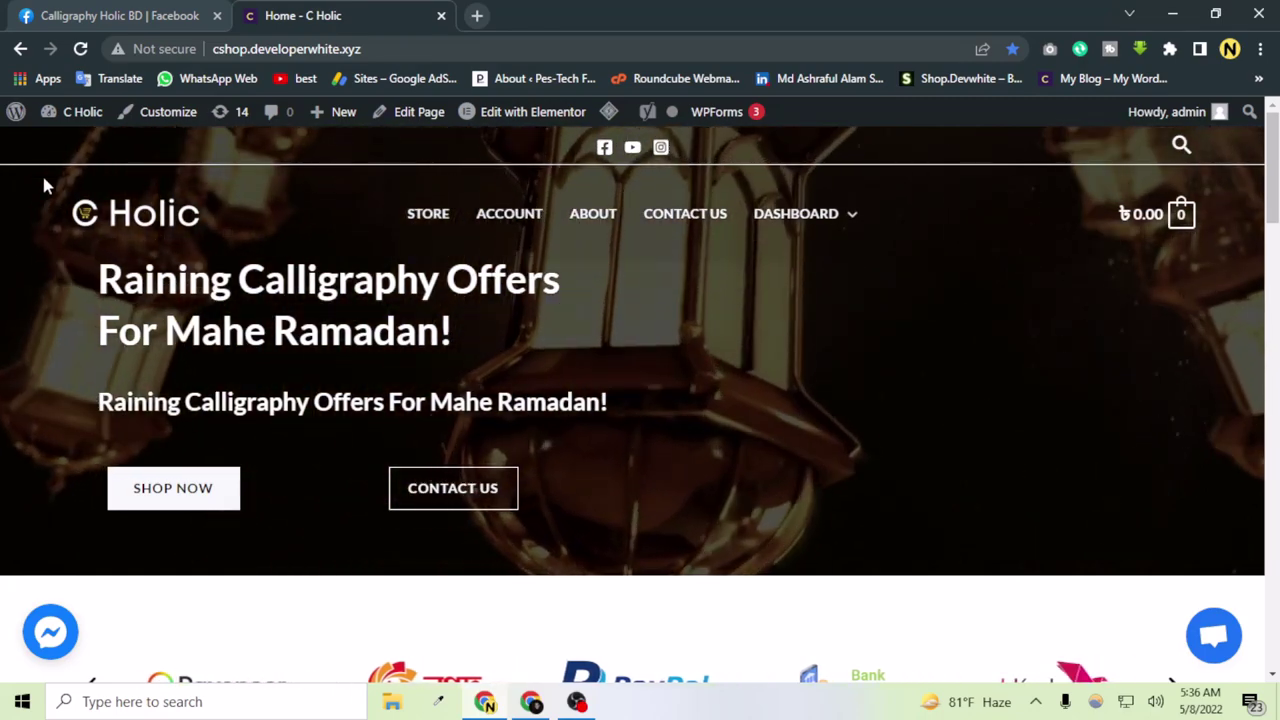
# - Scroll through the C Holic home page and back to the top
pyautogui.scroll(-10, 317, 380)
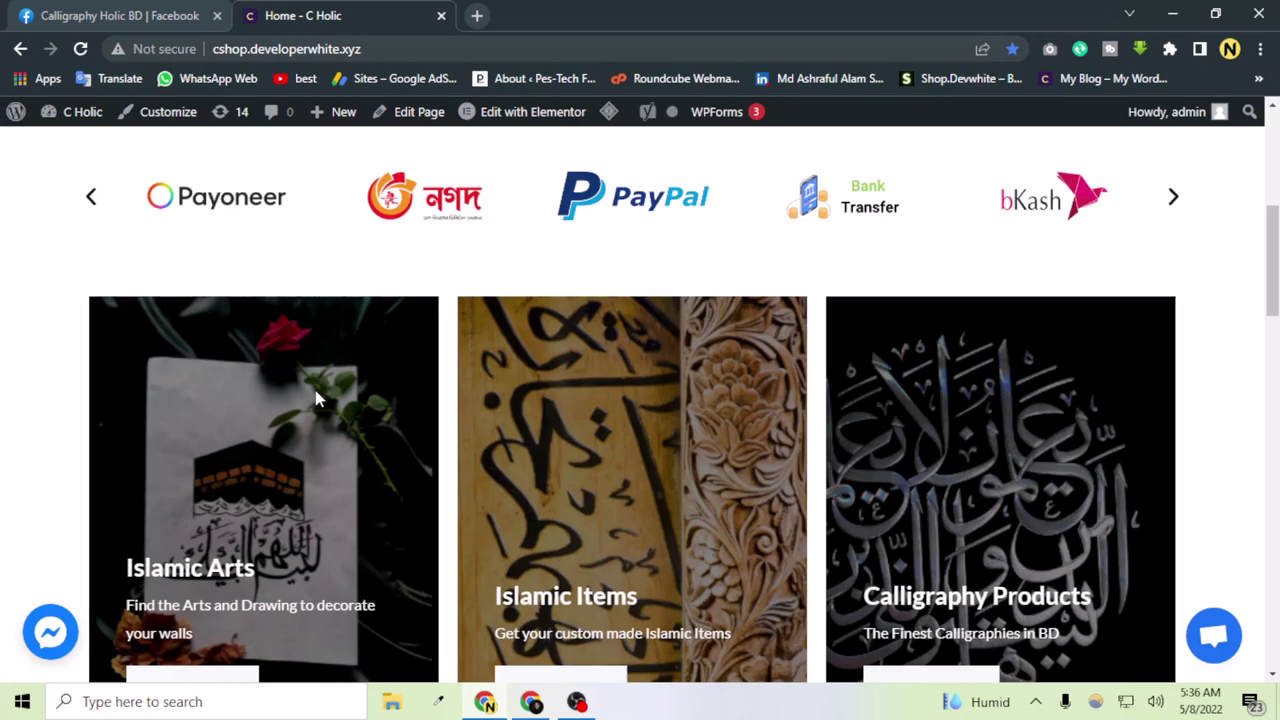
pyautogui.scroll(5, 317, 398)
pyautogui.scroll(-9, 315, 390)
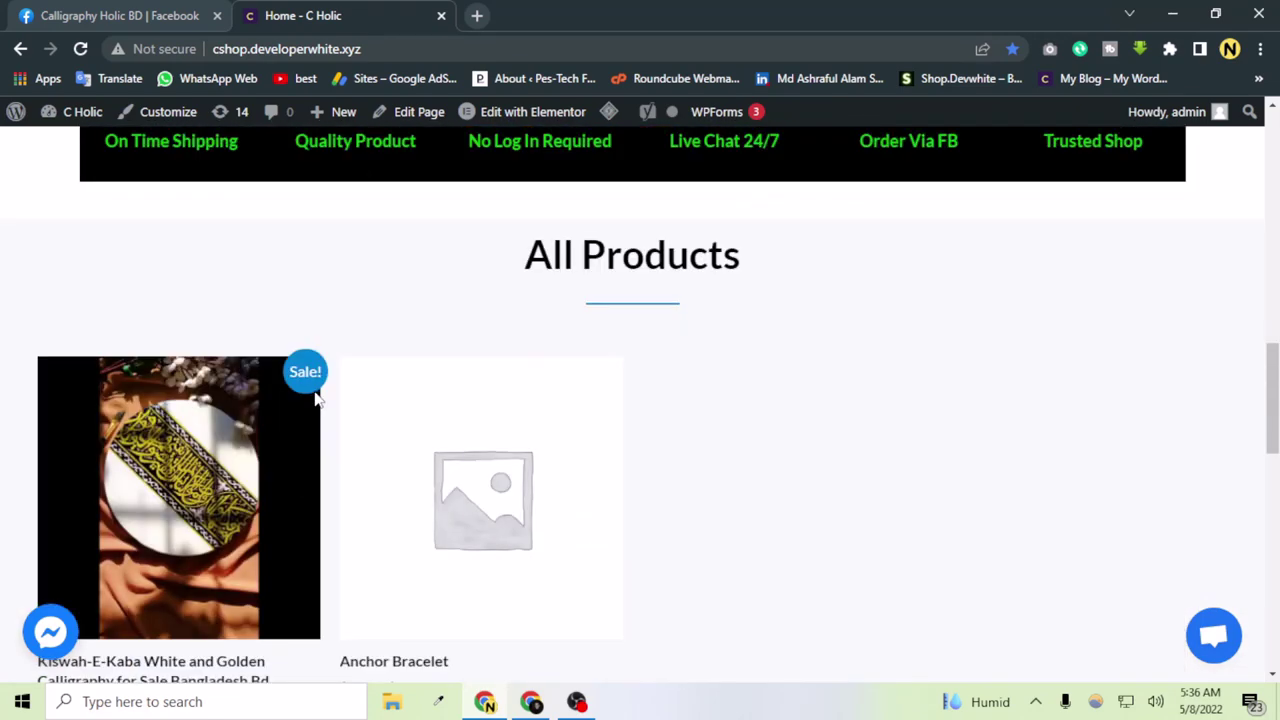
pyautogui.scroll(7, 280, 518)
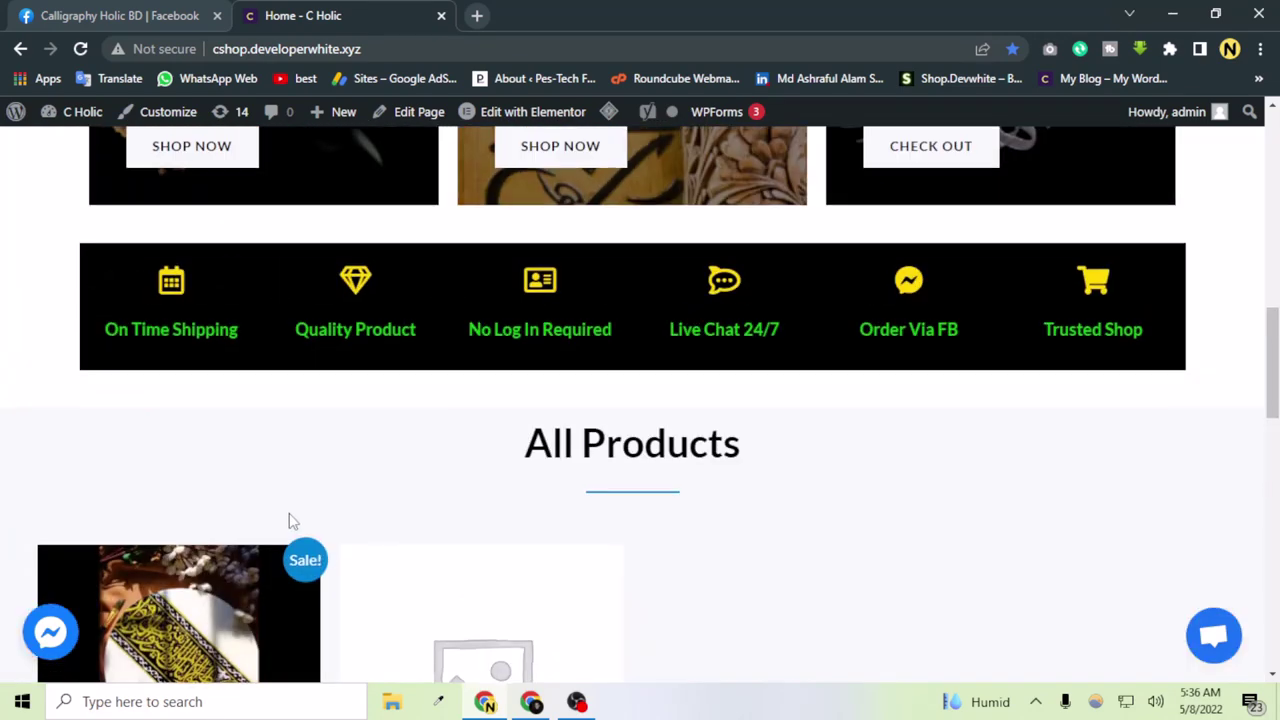
pyautogui.scroll(6, 289, 508)
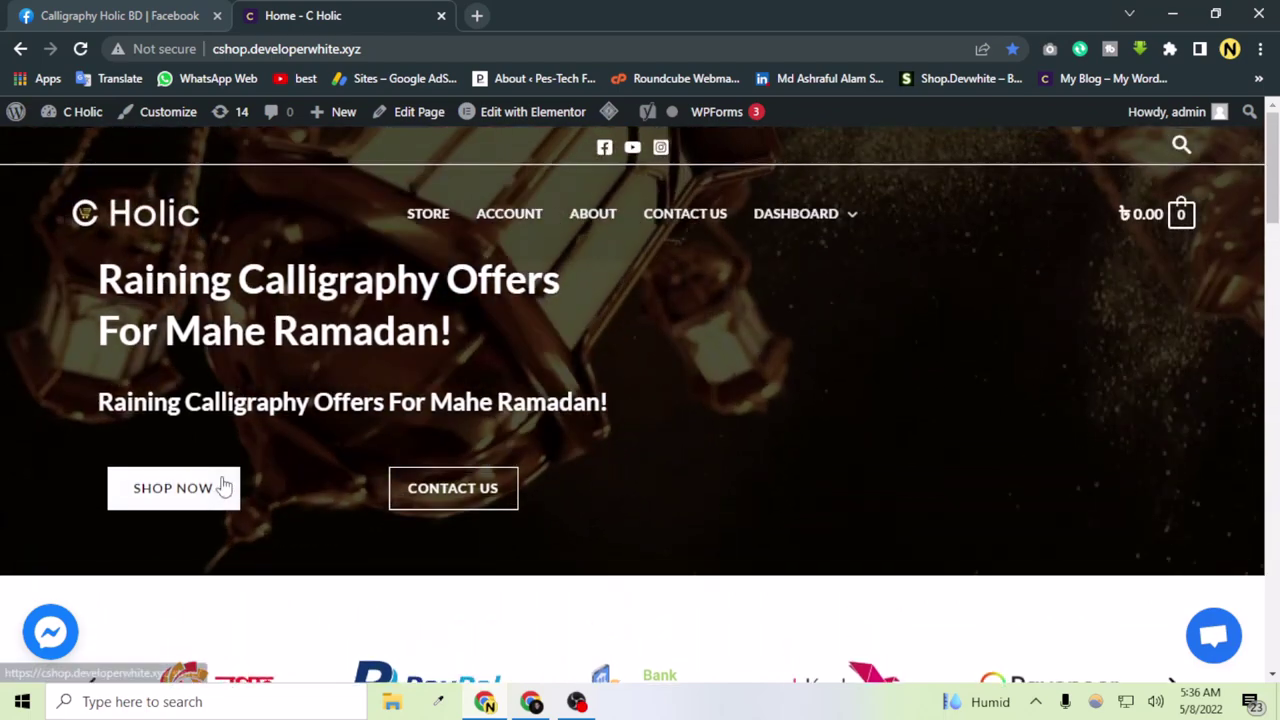
# - Go to the WordPress About page, then open WooCommerce Settings from the admin sidebar
pyautogui.moveTo(12, 112)
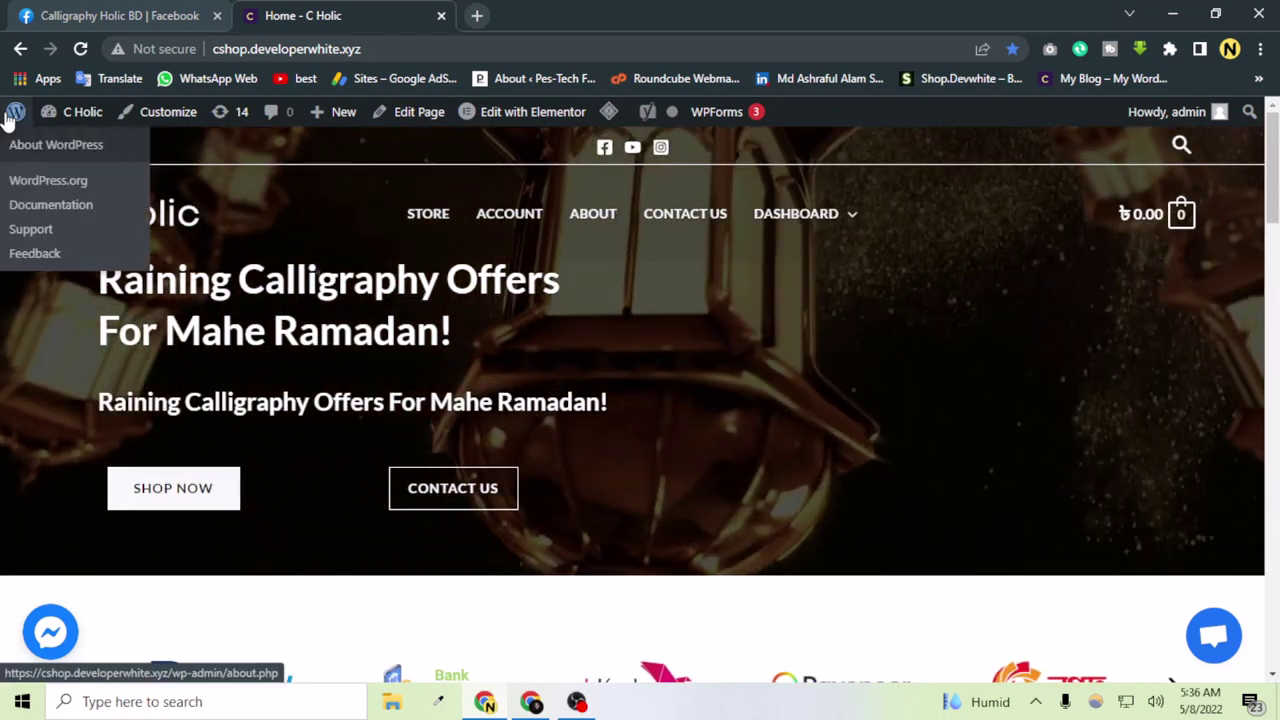
pyautogui.click(10, 113)
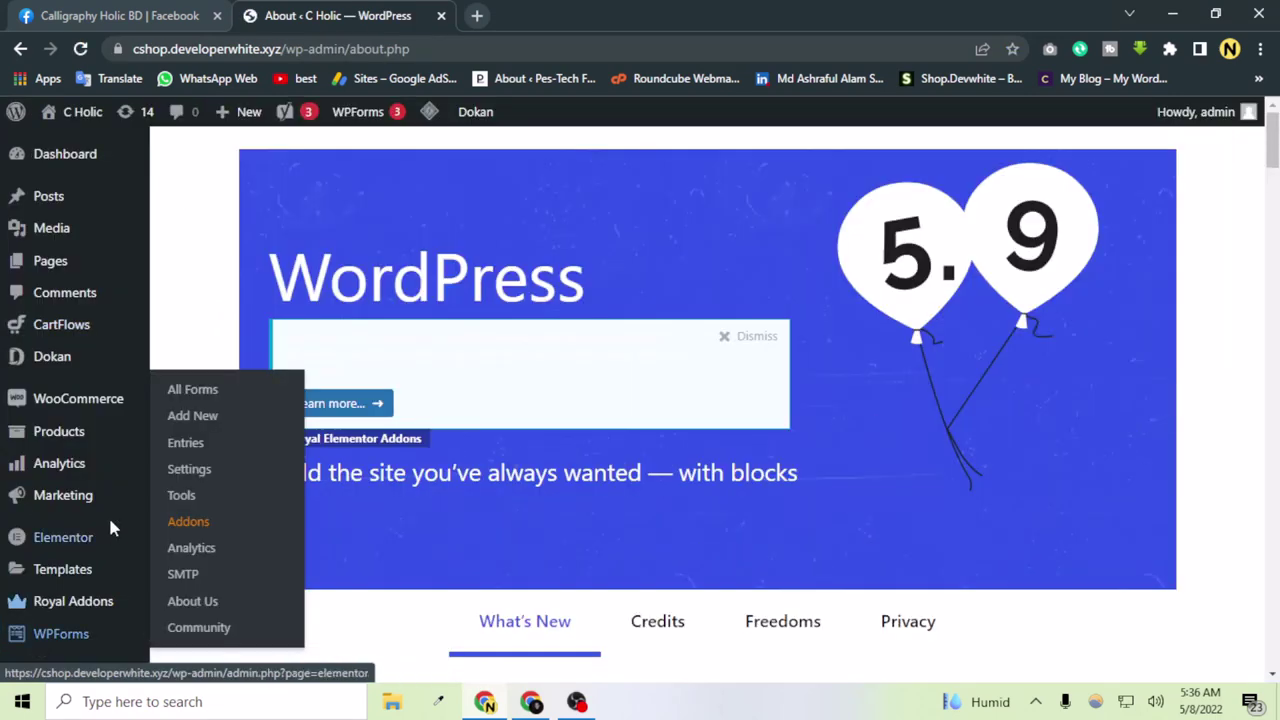
pyautogui.moveTo(40, 472)
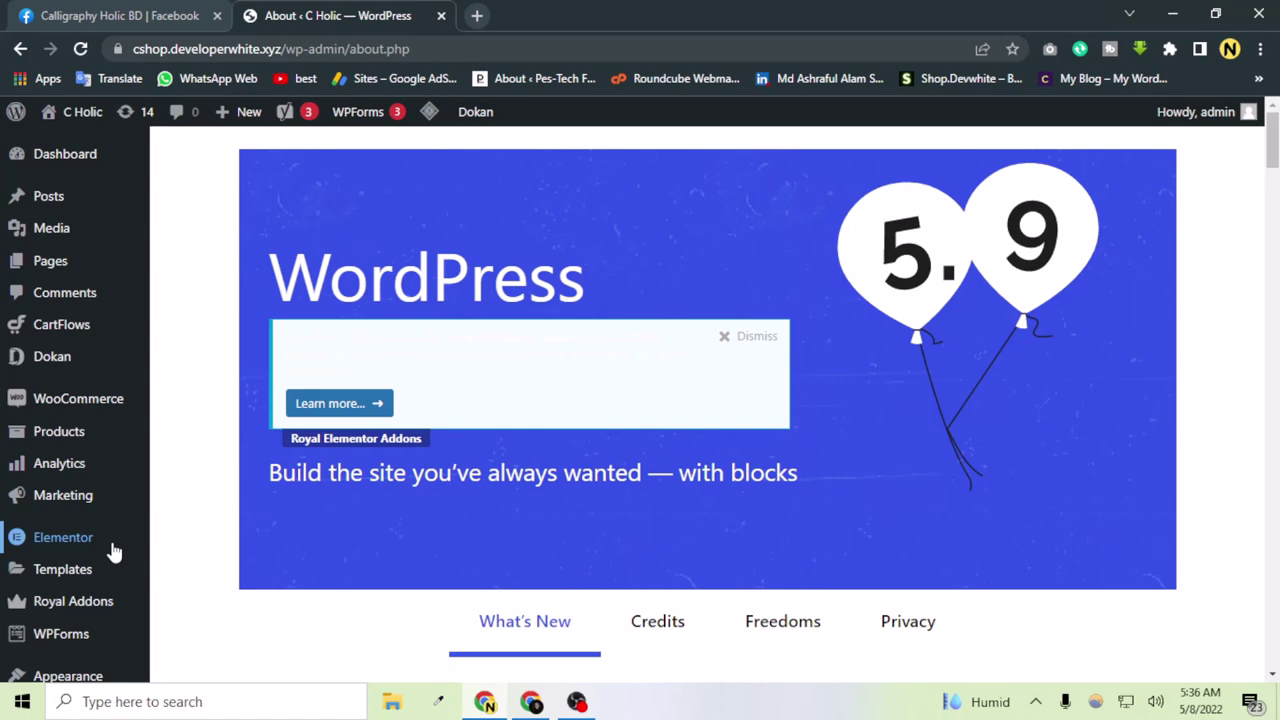
pyautogui.moveTo(55, 418)
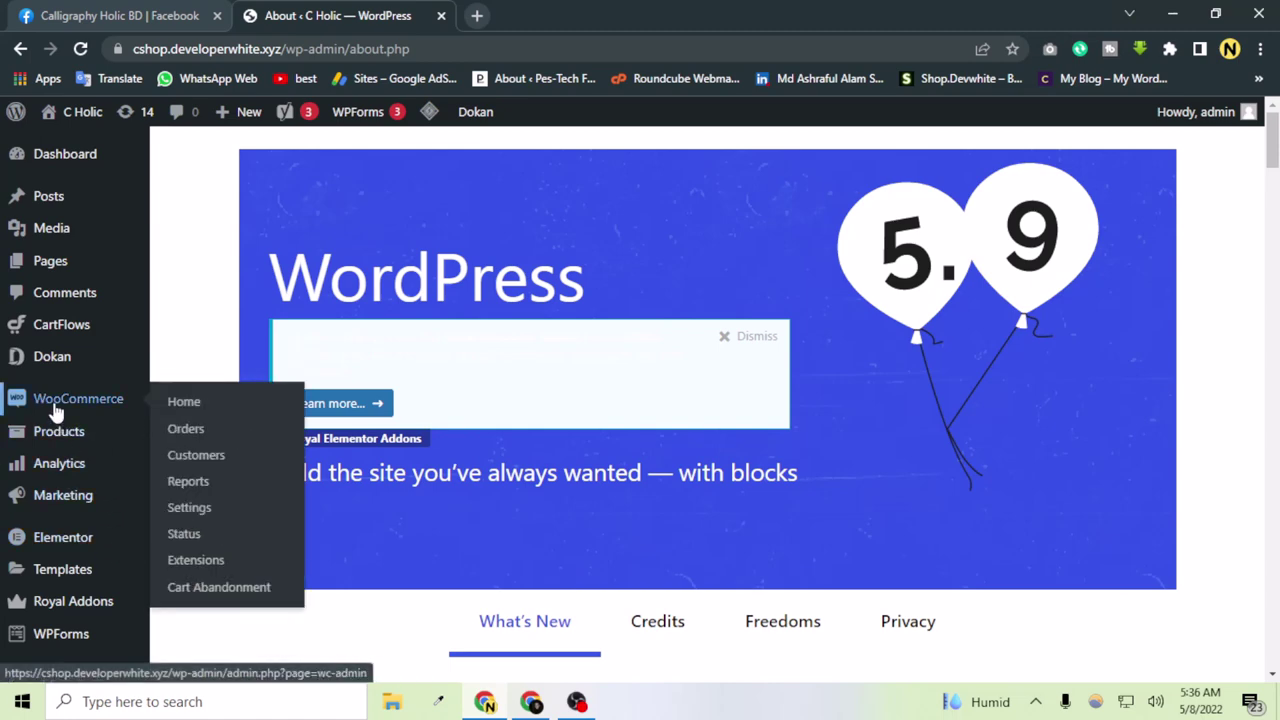
pyautogui.click(176, 508)
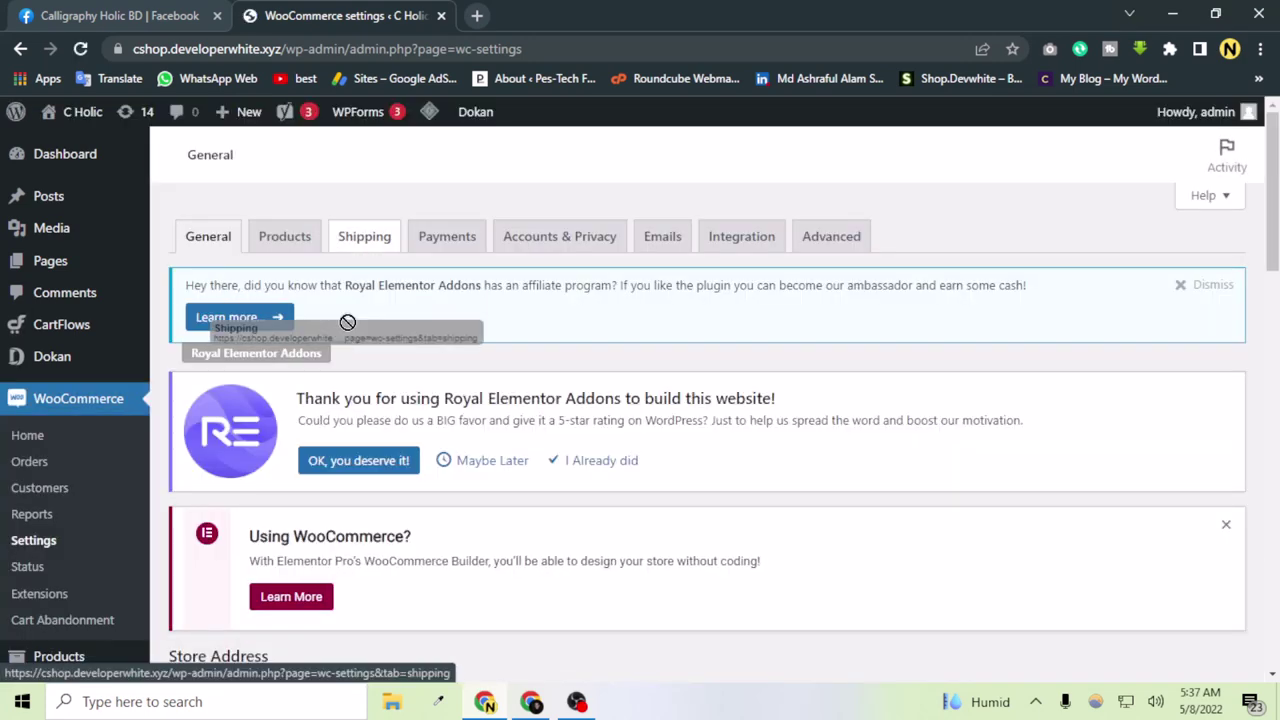
# - Switch WooCommerce settings to the Shipping tab
pyautogui.click(366, 250)
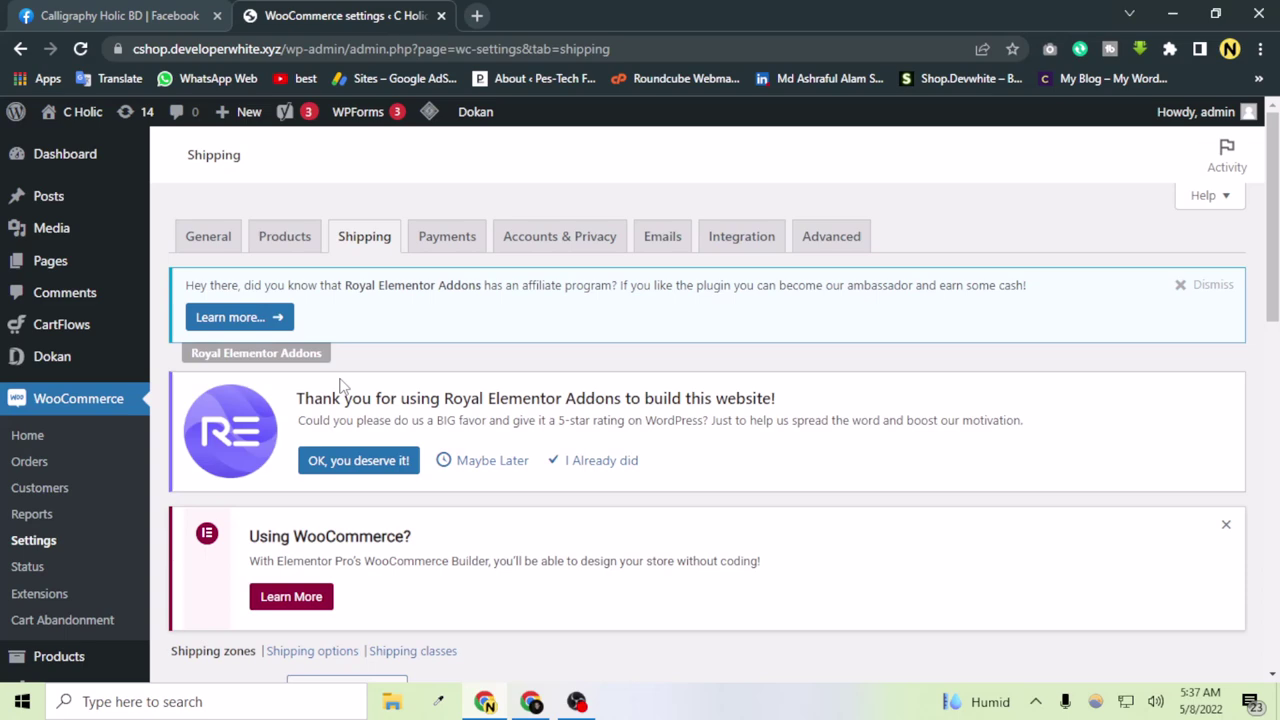
pyautogui.scroll(-2, 340, 385)
pyautogui.scroll(2, 1126, 397)
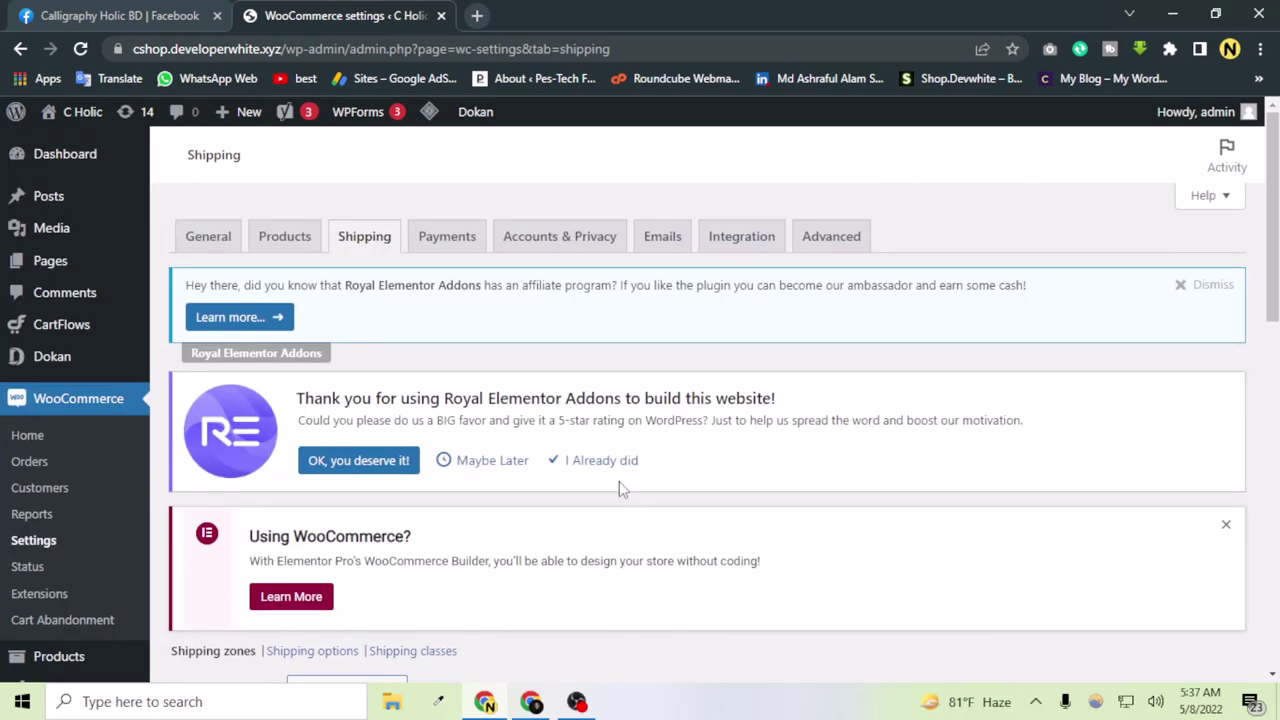
# - Dismiss the plugin rating, Elementor promotion and affiliate program notices
pyautogui.click(595, 462)
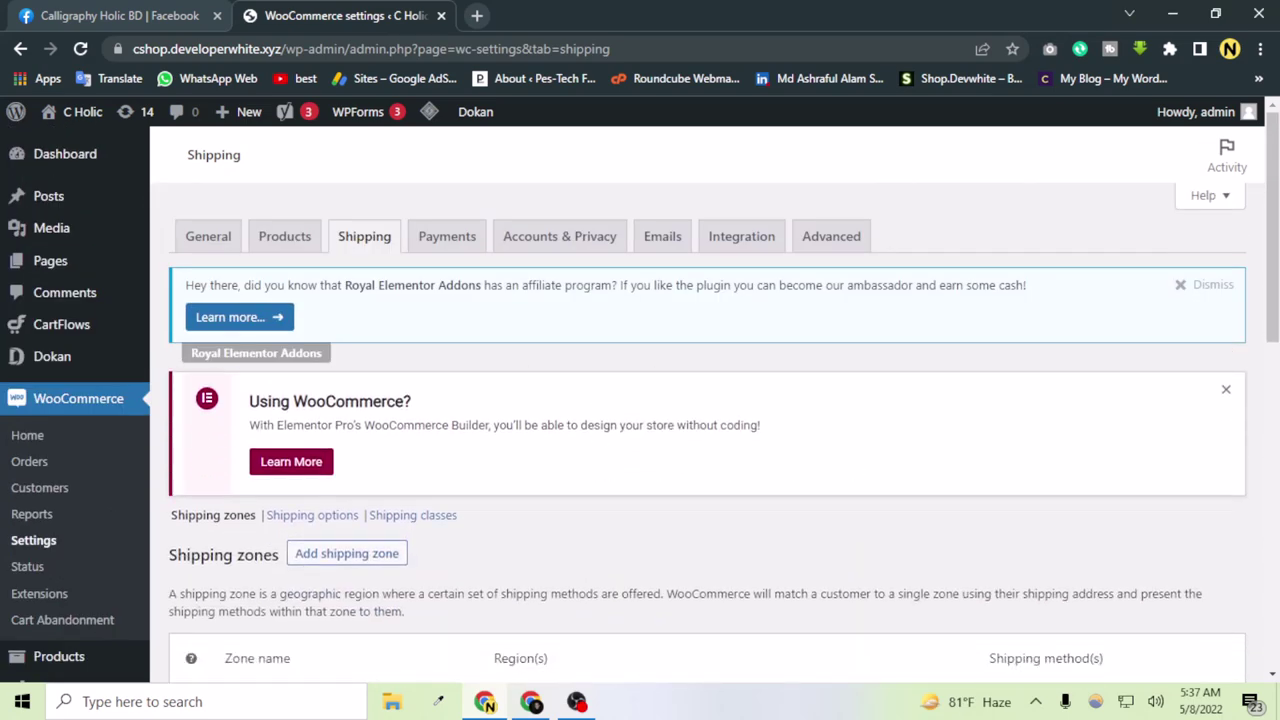
pyautogui.click(1226, 389)
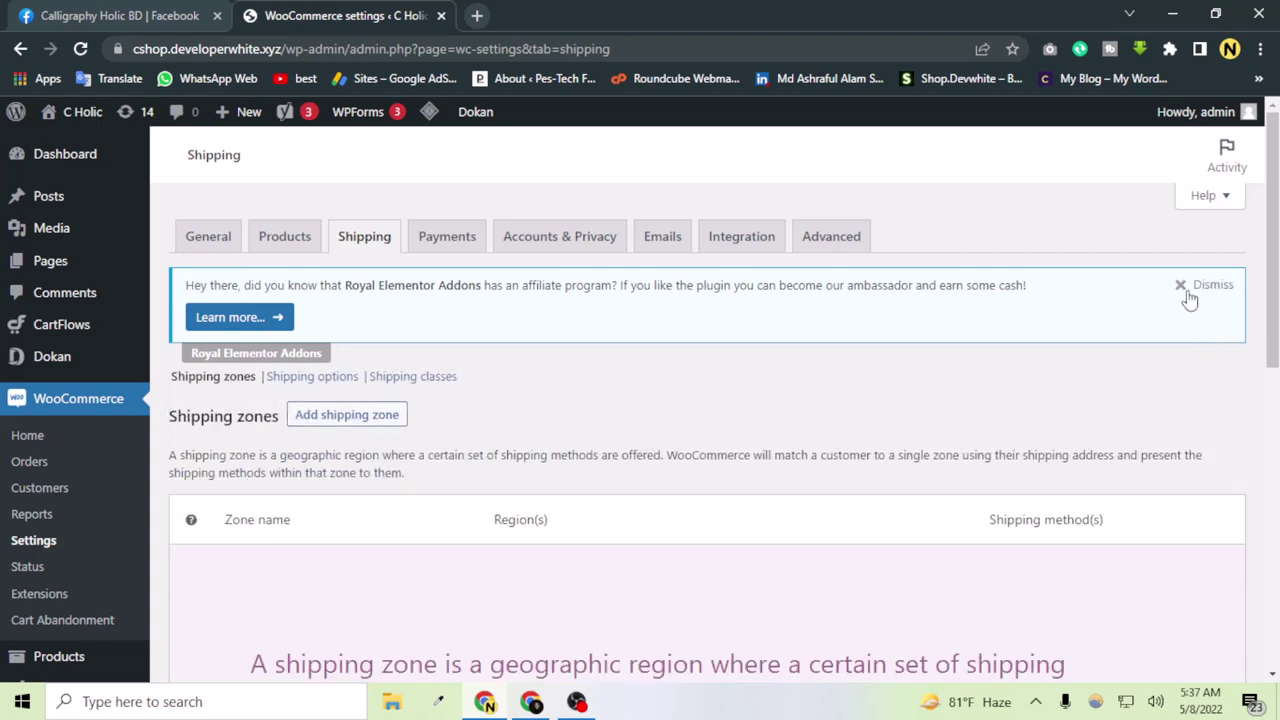
pyautogui.click(1188, 294)
pyautogui.scroll(-2, 431, 457)
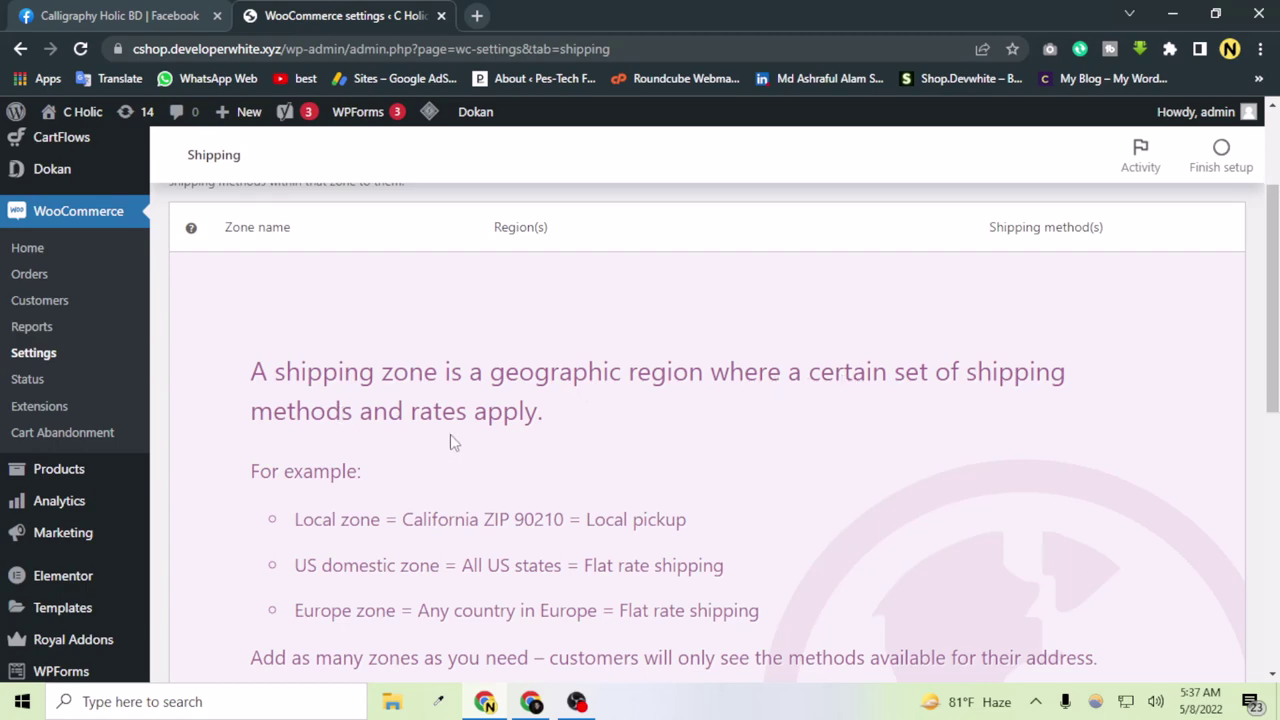
pyautogui.scroll(-2, 450, 440)
pyautogui.scroll(4, 409, 500)
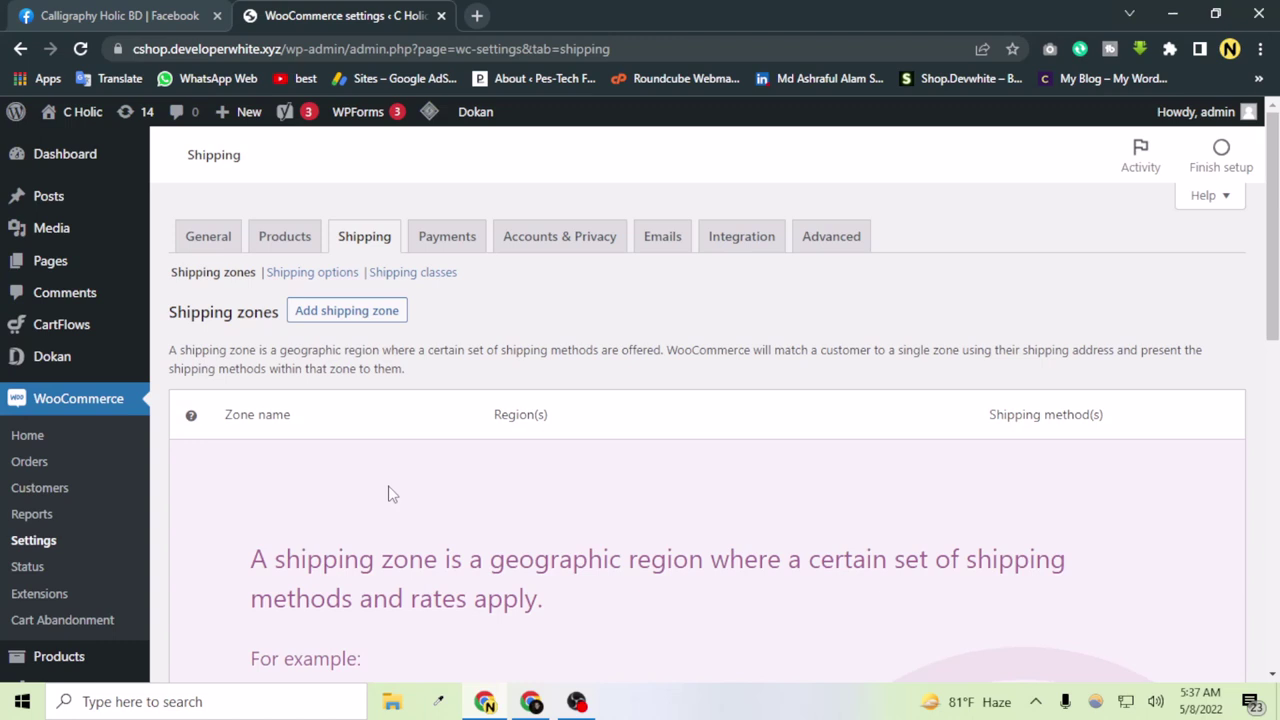
# - Start a new shipping zone and name it 'Example Country'
pyautogui.click(350, 316)
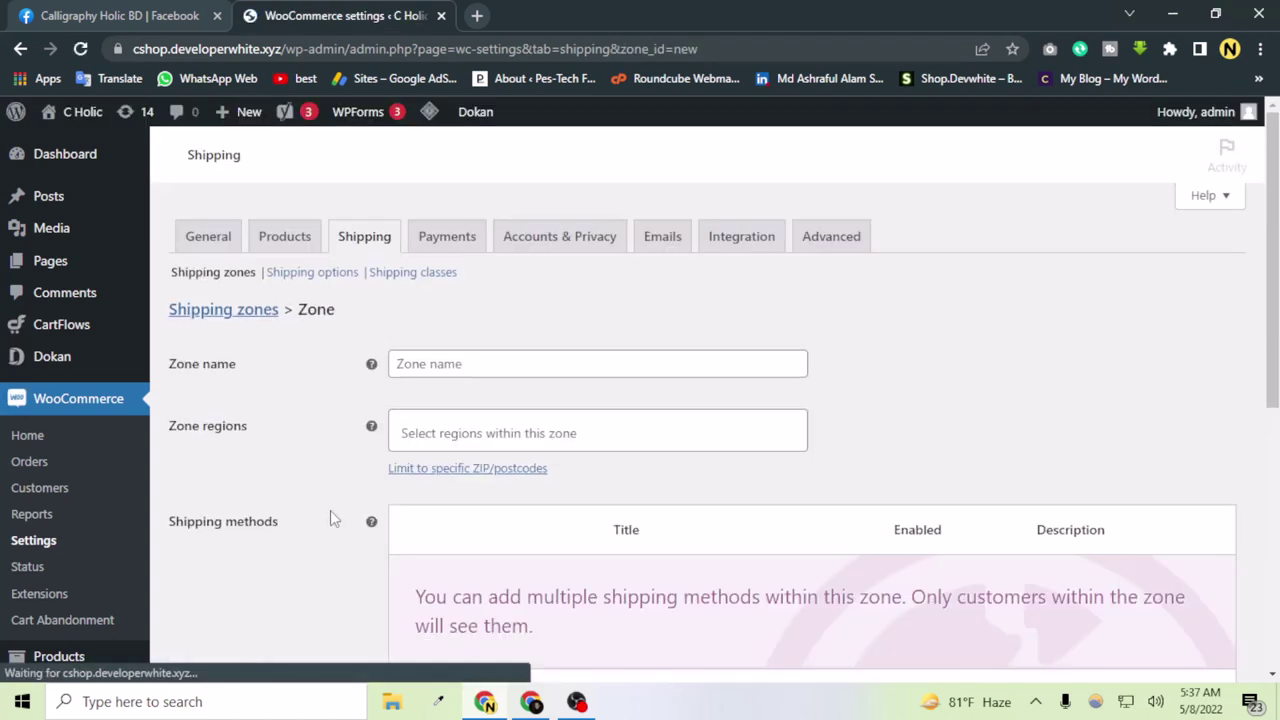
pyautogui.scroll(-2, 330, 517)
pyautogui.scroll(2, 330, 517)
pyautogui.click(441, 366)
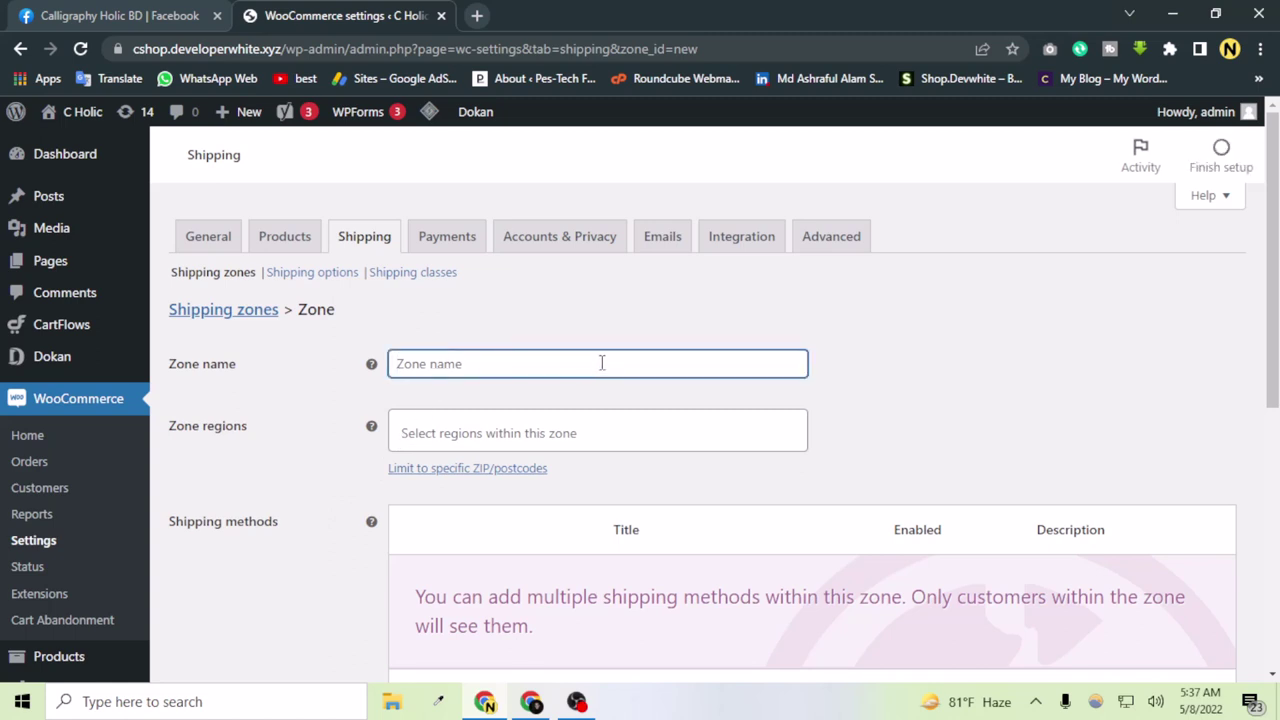
pyautogui.write('Example')
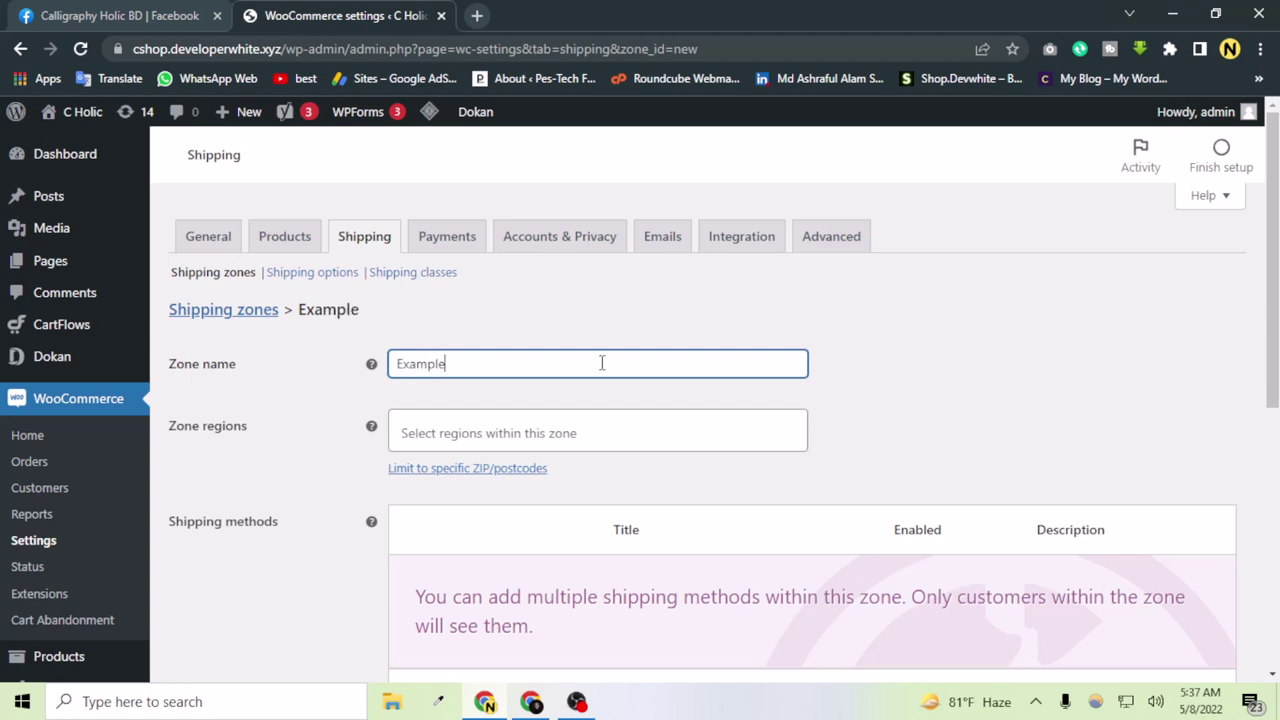
pyautogui.click(471, 430)
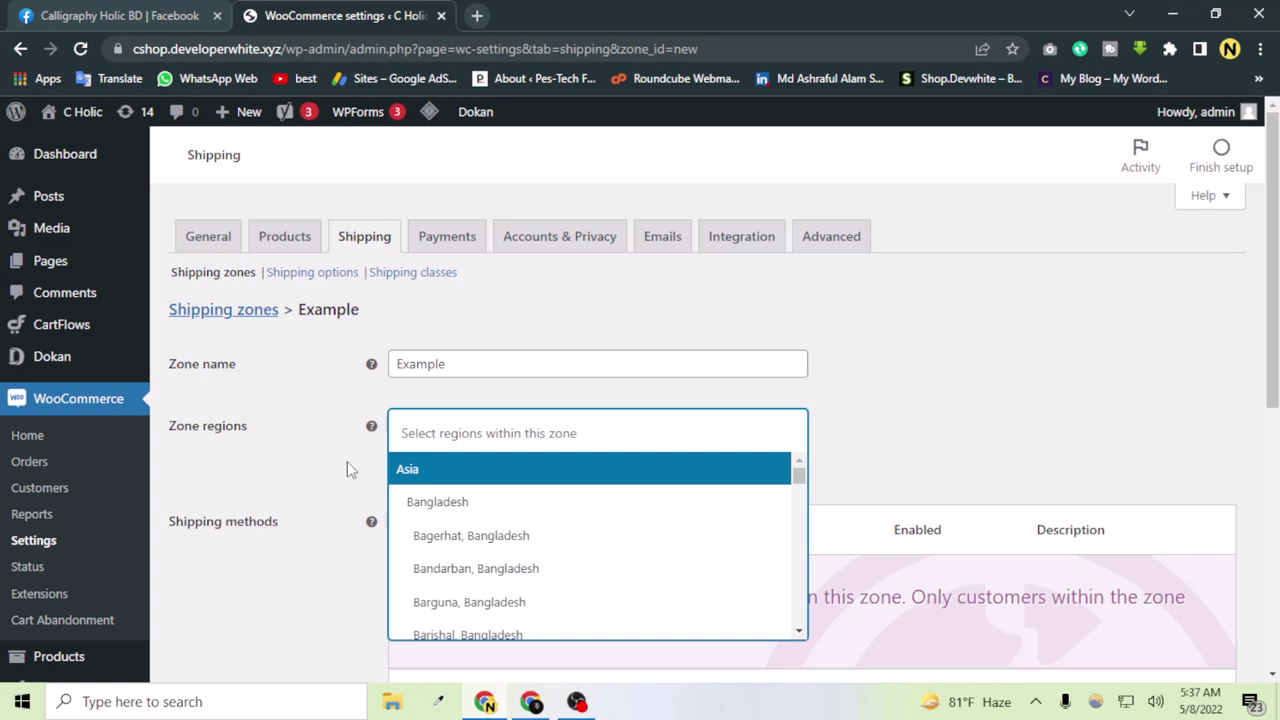
pyautogui.click(417, 430)
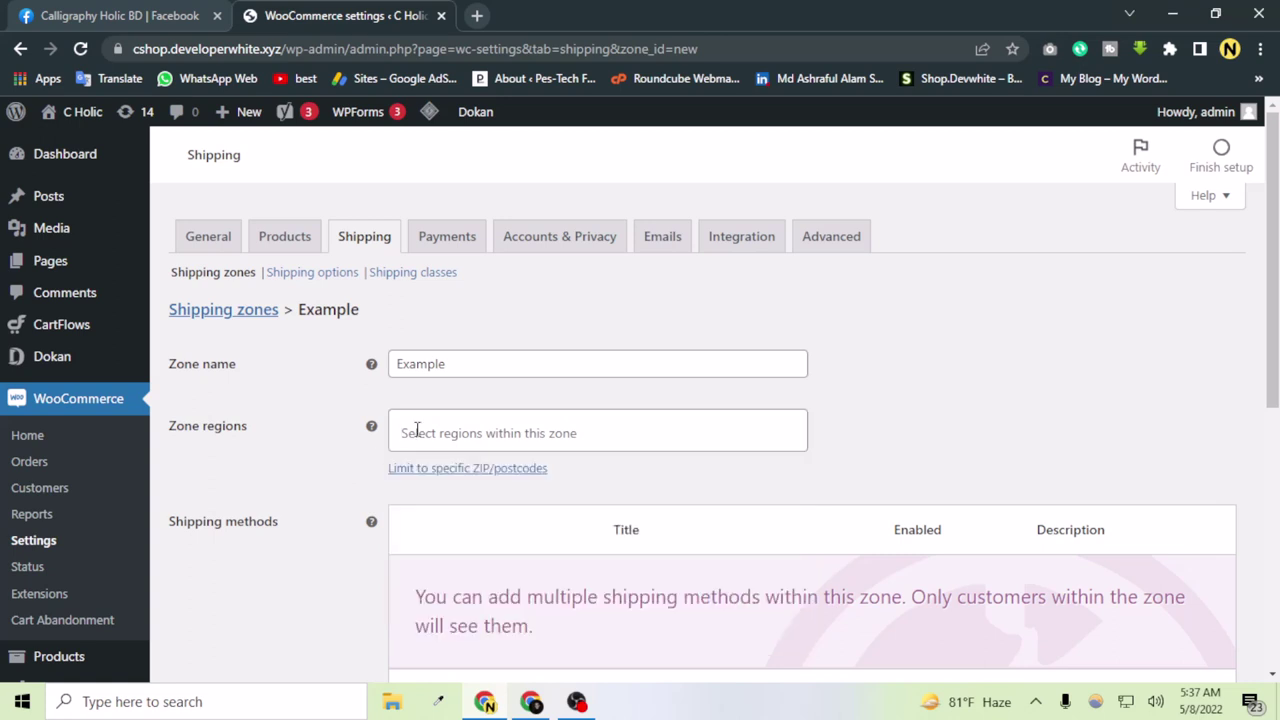
pyautogui.click(457, 362)
pyautogui.write('Co')
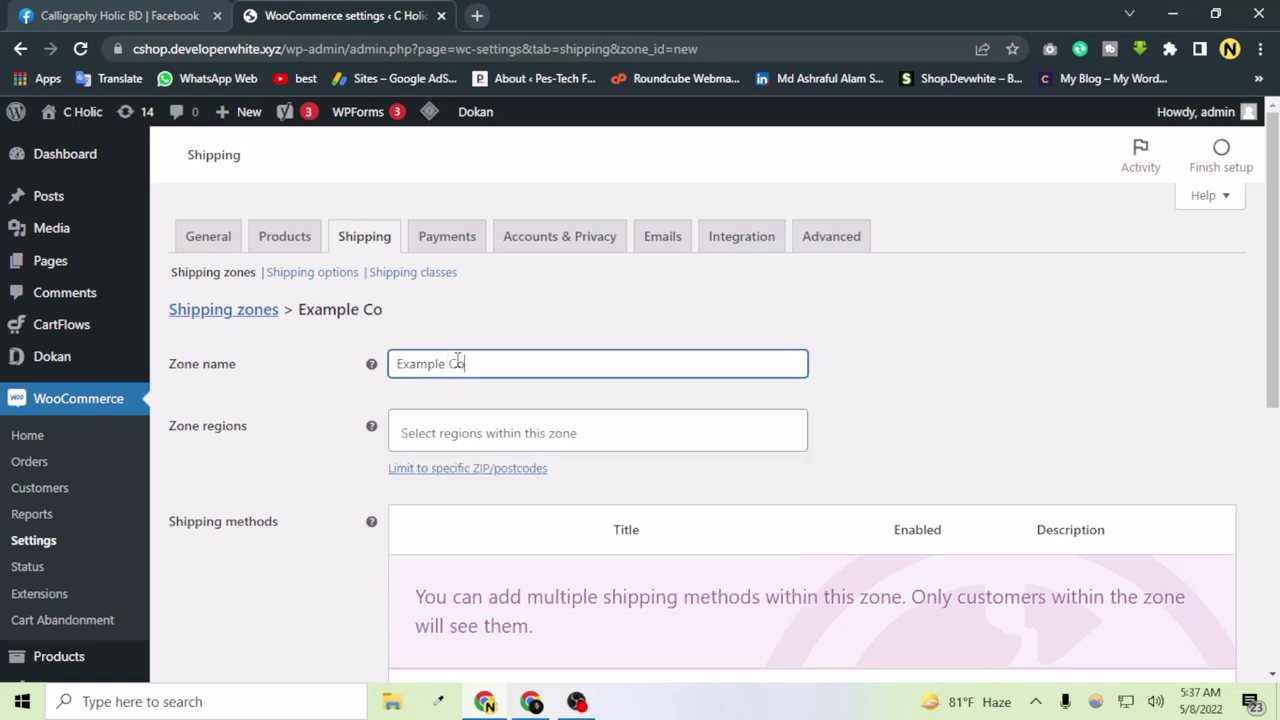
pyautogui.write('untry')
# - Set Bangladesh as the zone's region
pyautogui.click(511, 437)
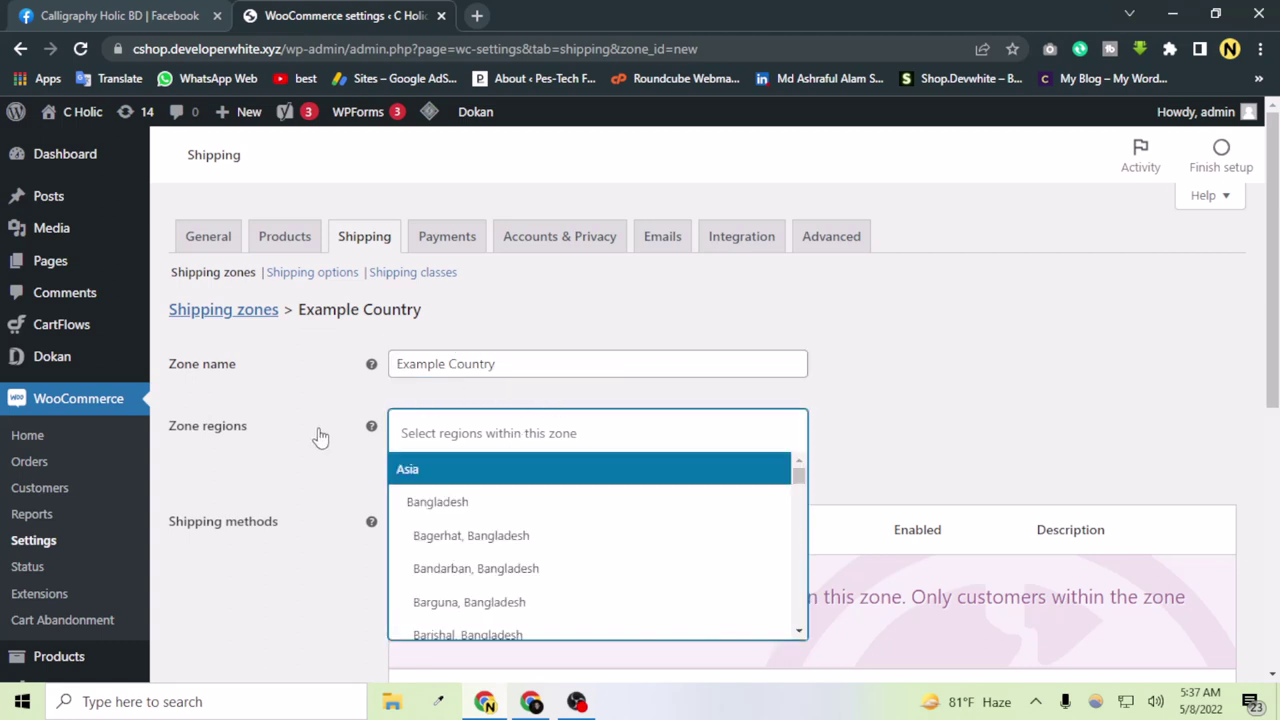
pyautogui.click(435, 505)
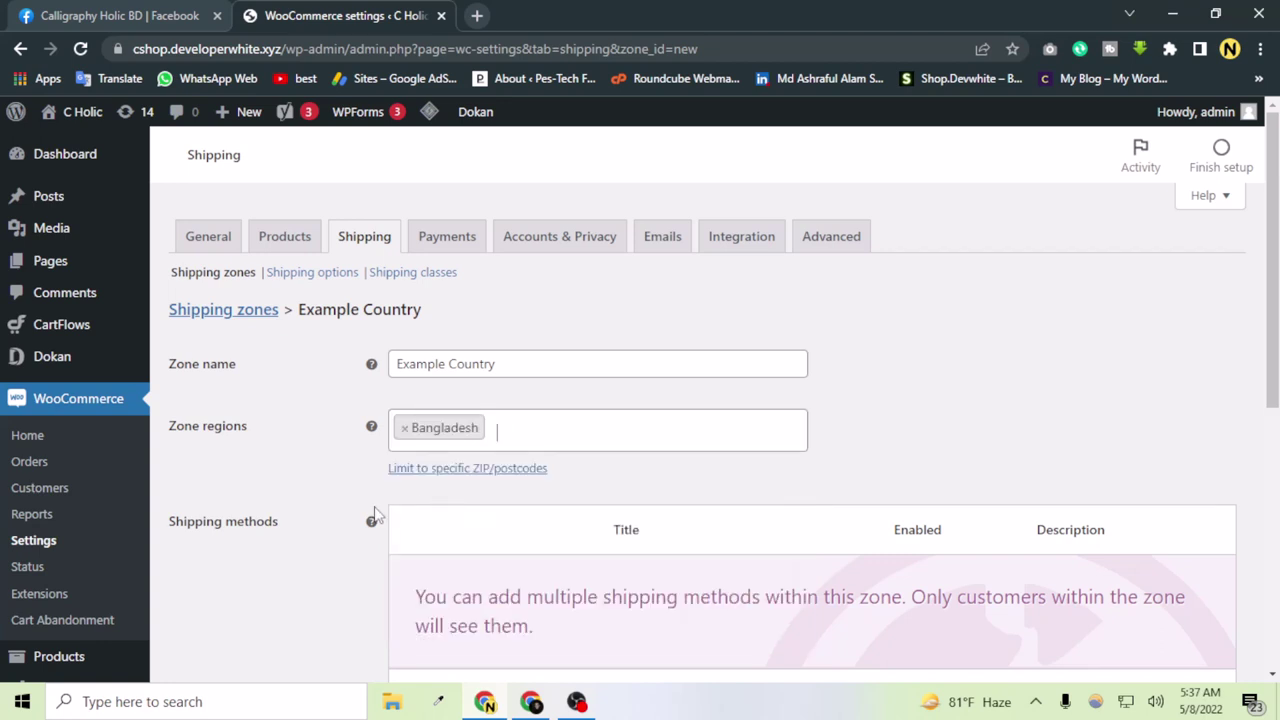
pyautogui.scroll(-2, 394, 500)
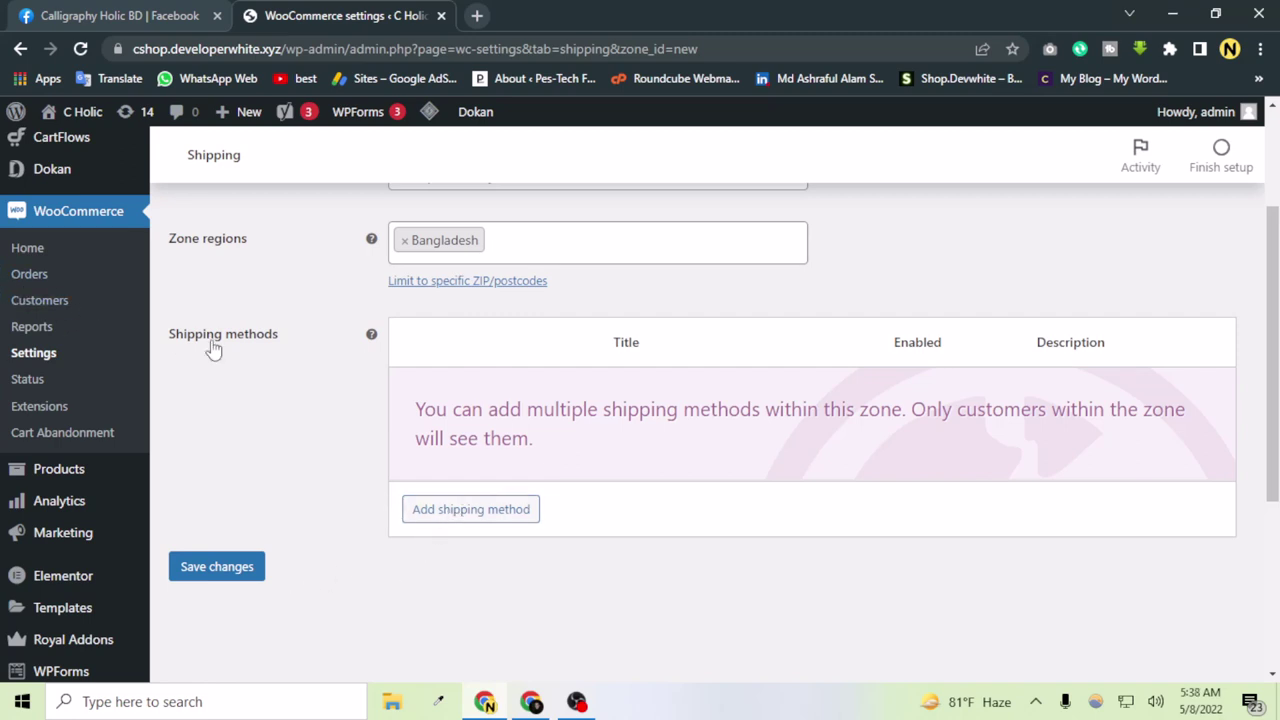
# - Add Free shipping as the Example Country zone's shipping method
pyautogui.click(455, 512)
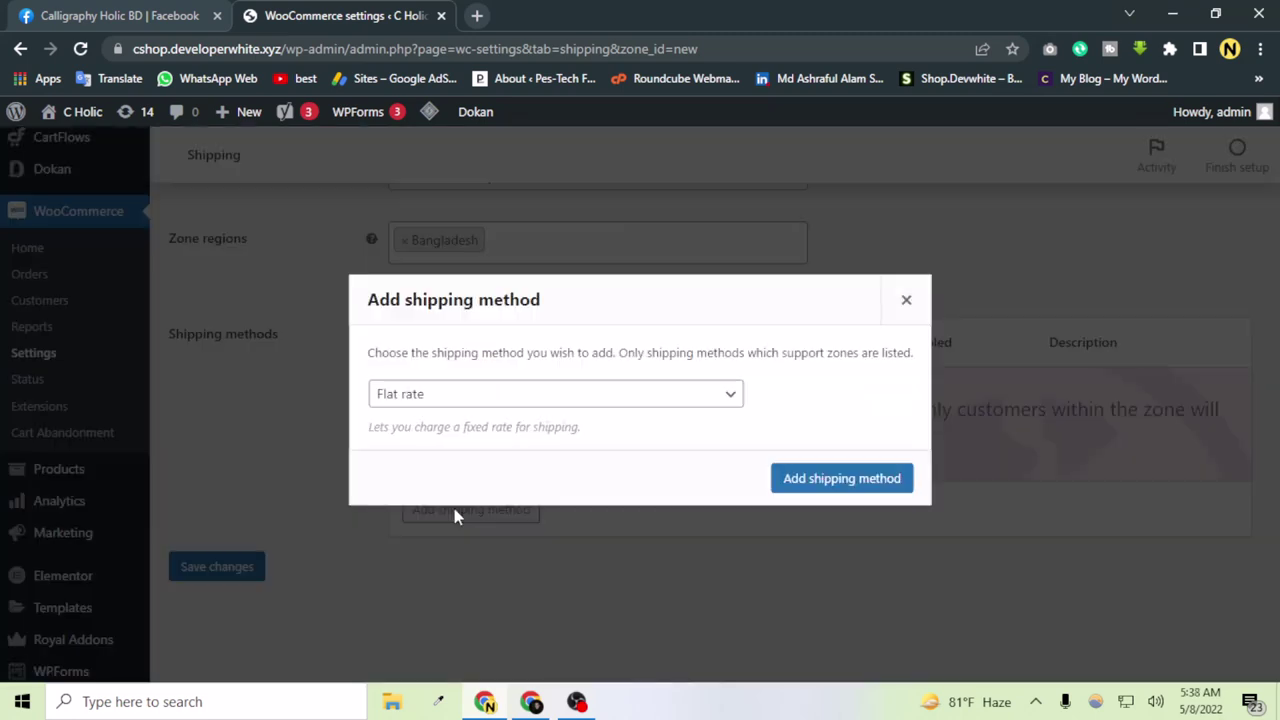
pyautogui.click(447, 400)
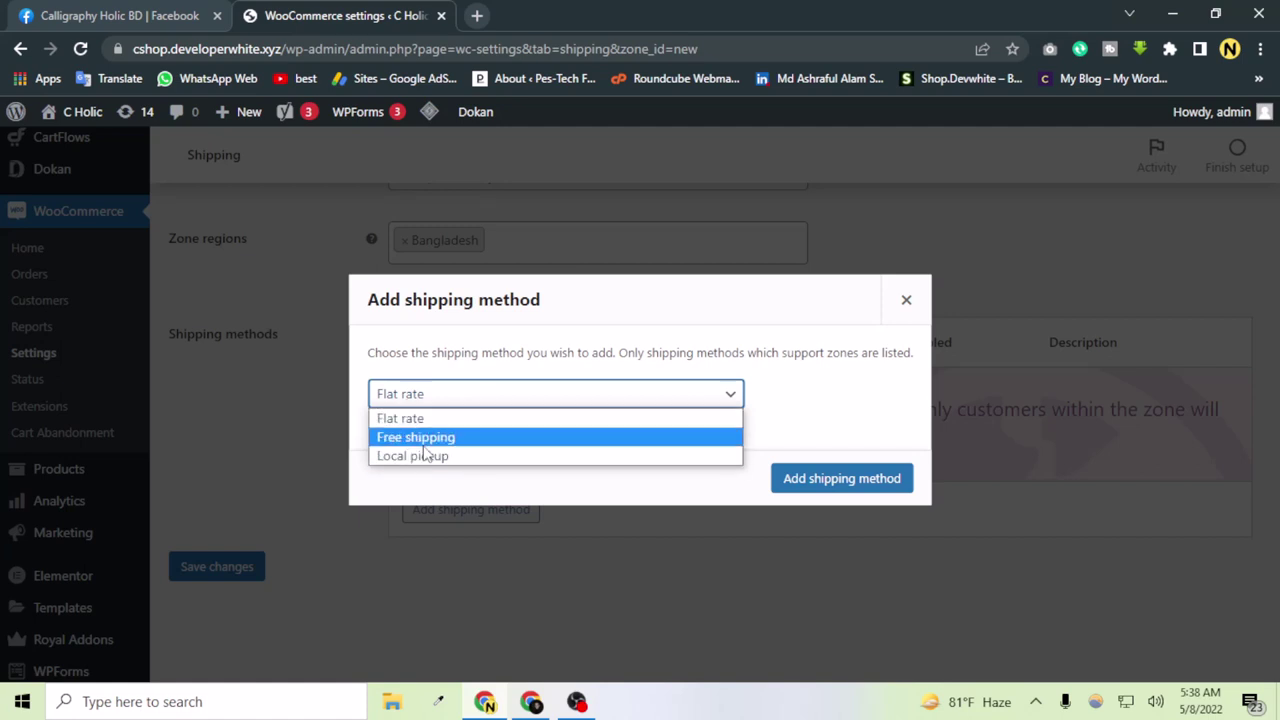
pyautogui.click(423, 445)
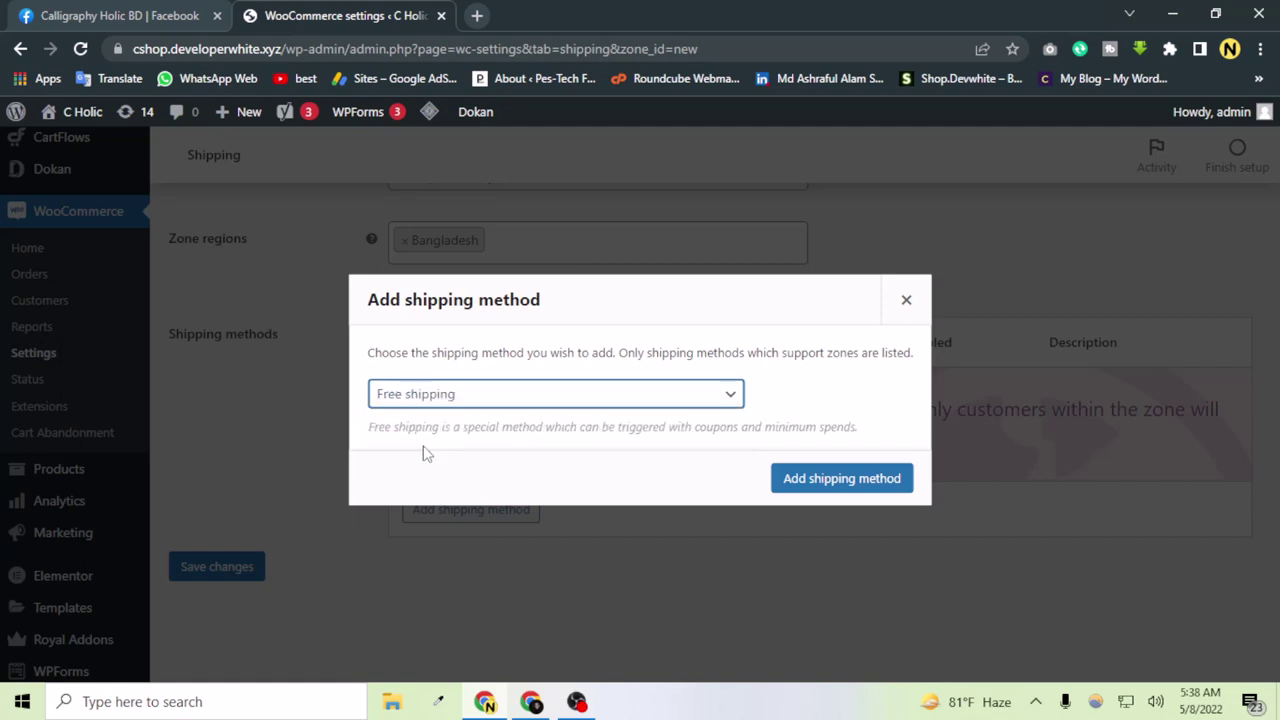
pyautogui.click(824, 484)
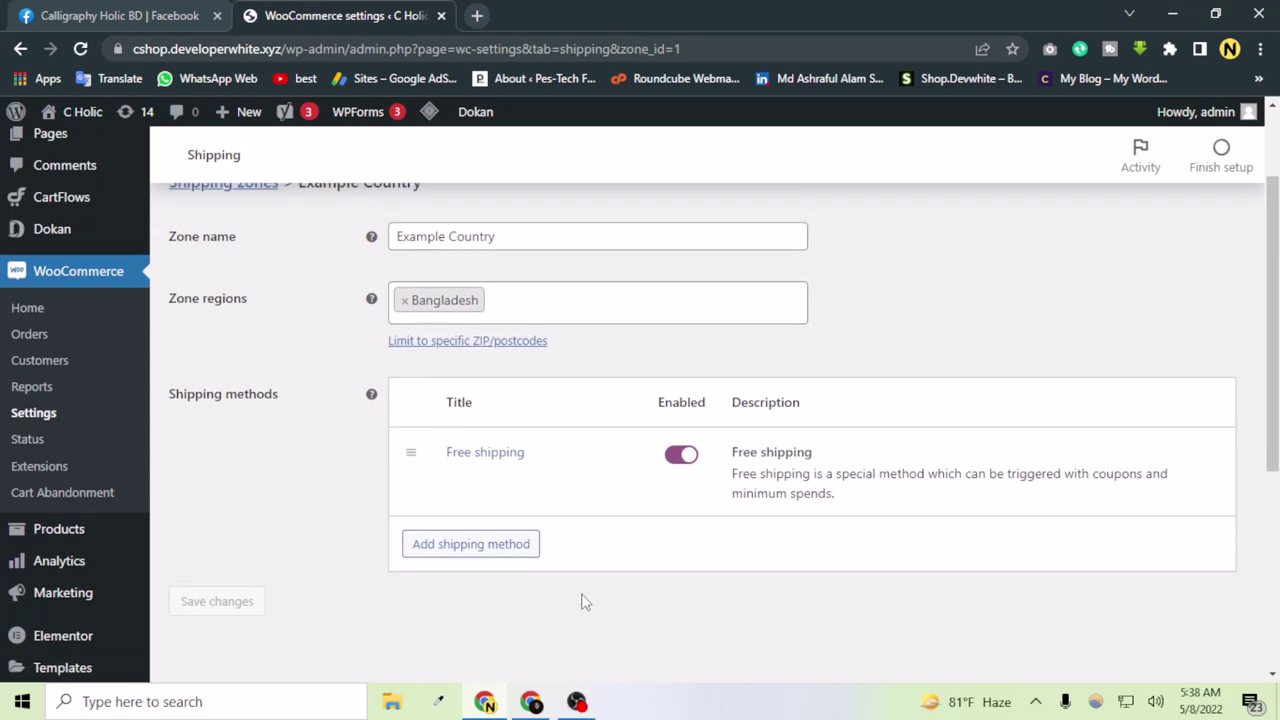
pyautogui.scroll(-1, 585, 601)
pyautogui.moveTo(477, 430)
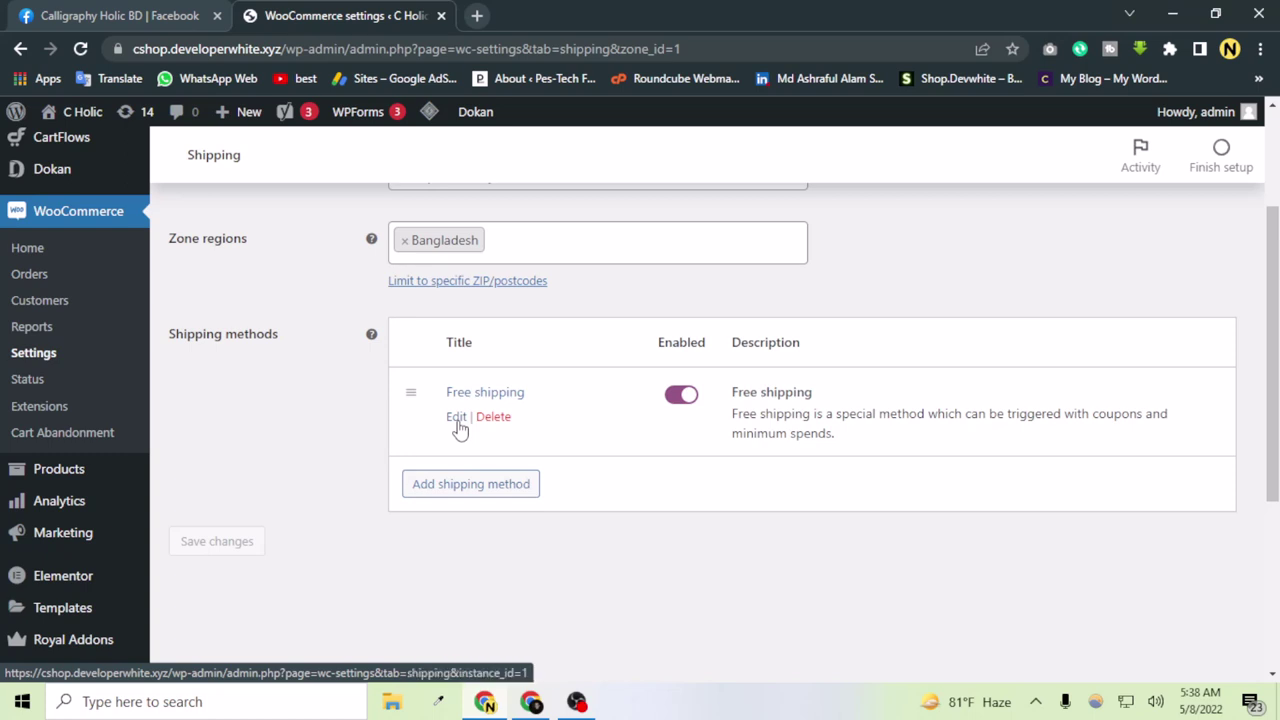
# - Make Free shipping require a minimum order amount of 100, applied before coupon discounts
pyautogui.click(457, 418)
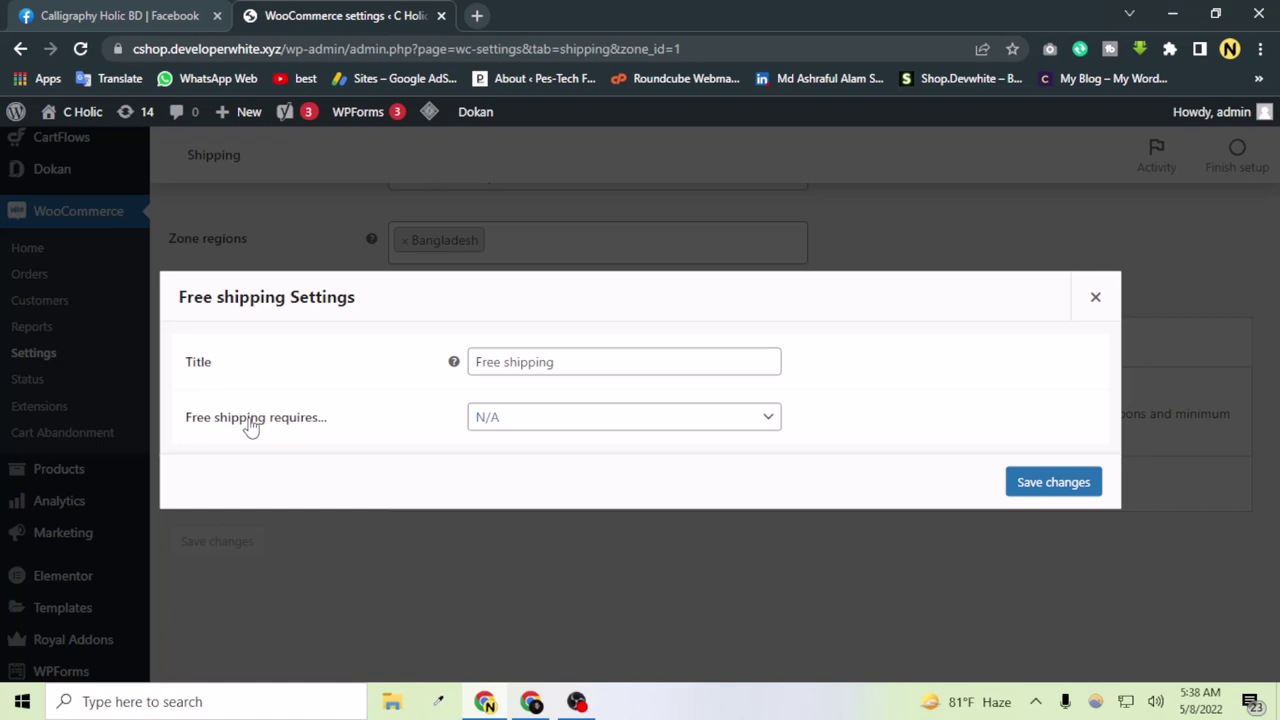
pyautogui.click(591, 427)
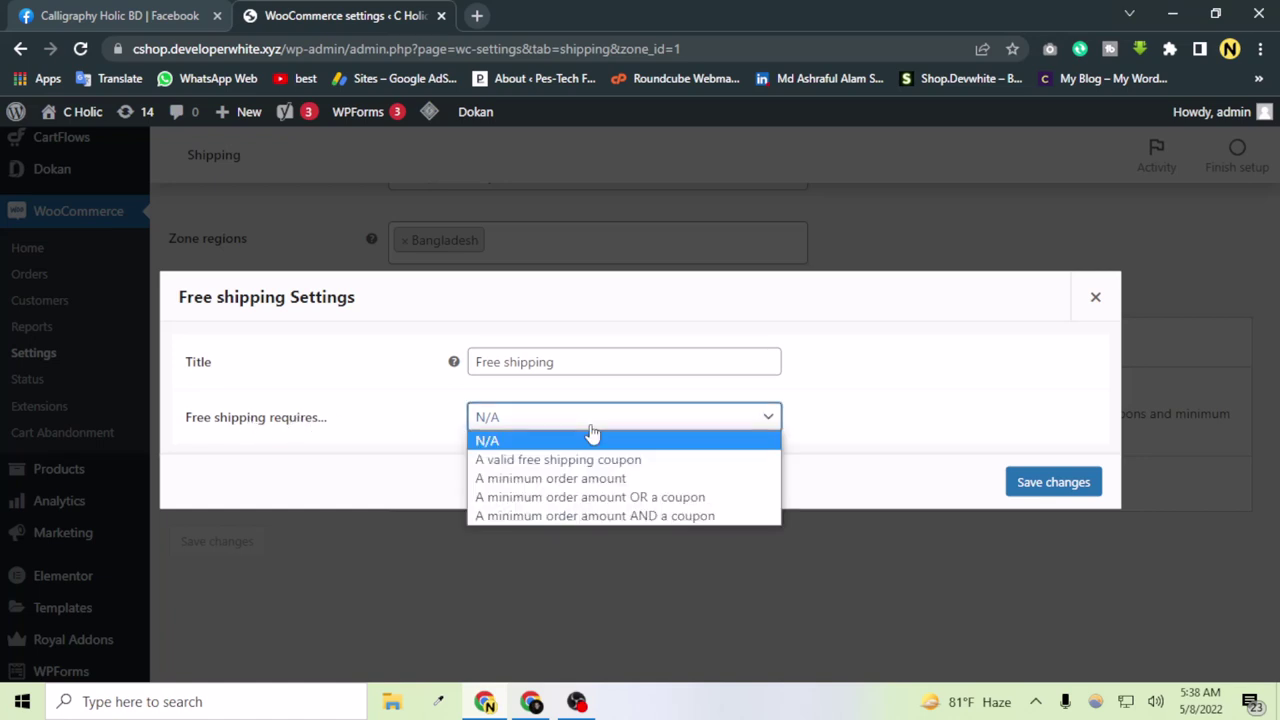
pyautogui.click(549, 480)
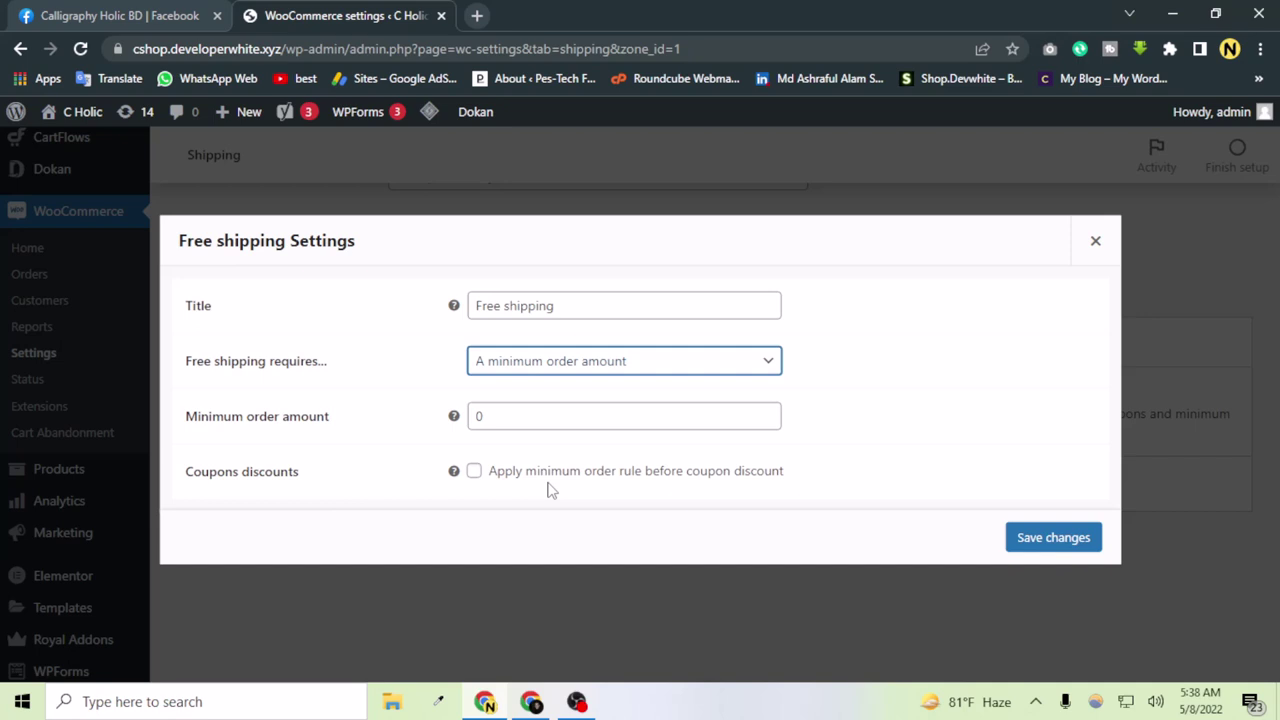
pyautogui.click(538, 416)
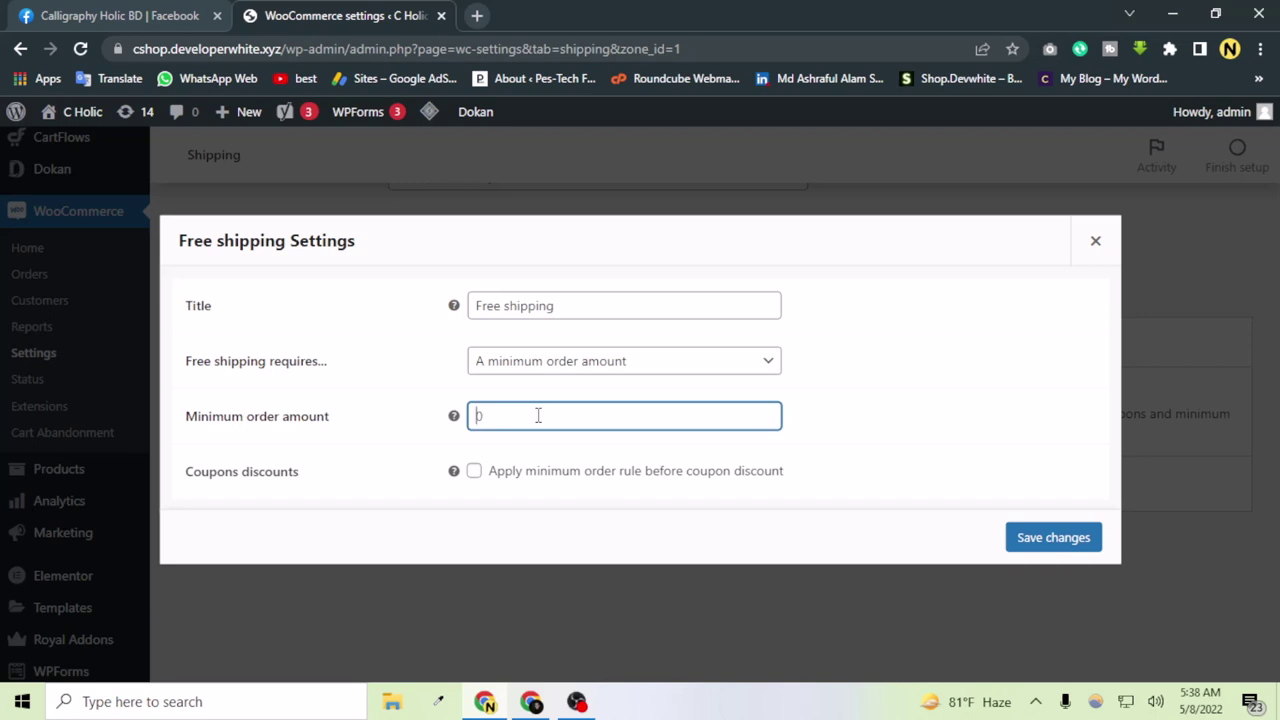
pyautogui.write('100')
pyautogui.click(473, 474)
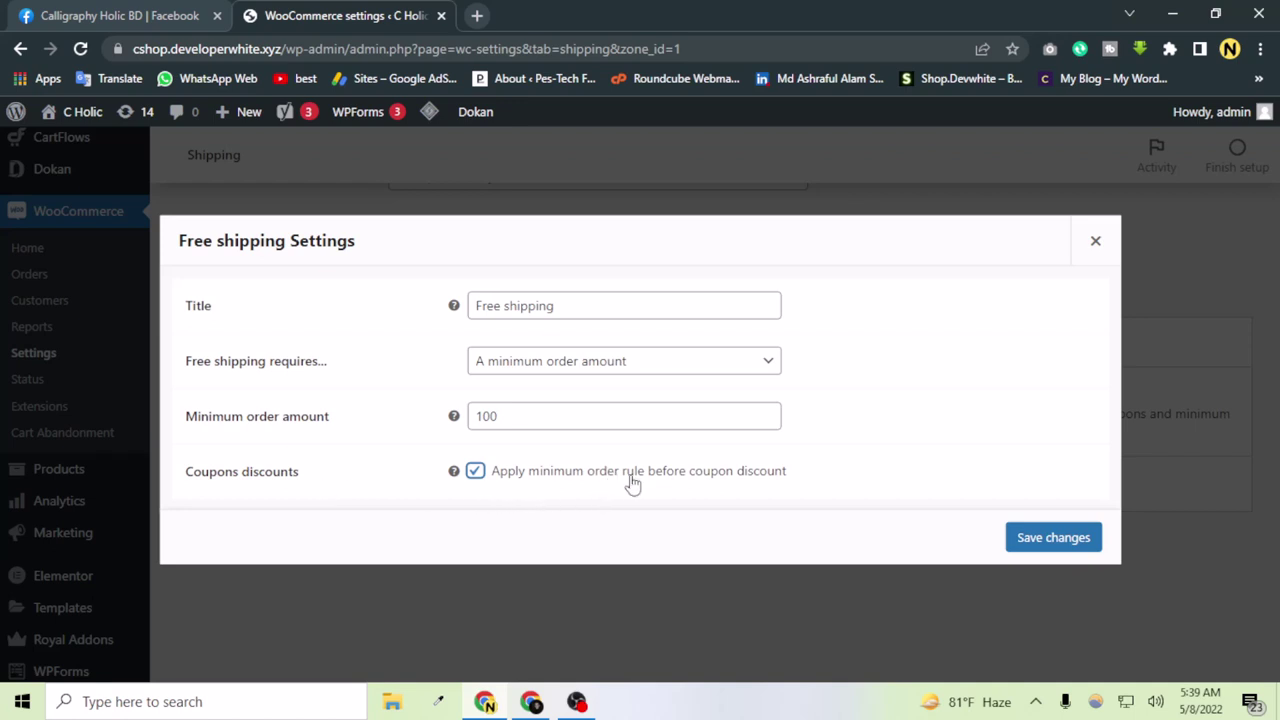
# - Save the Free shipping settings and add Local pickup to the zone
pyautogui.click(1056, 540)
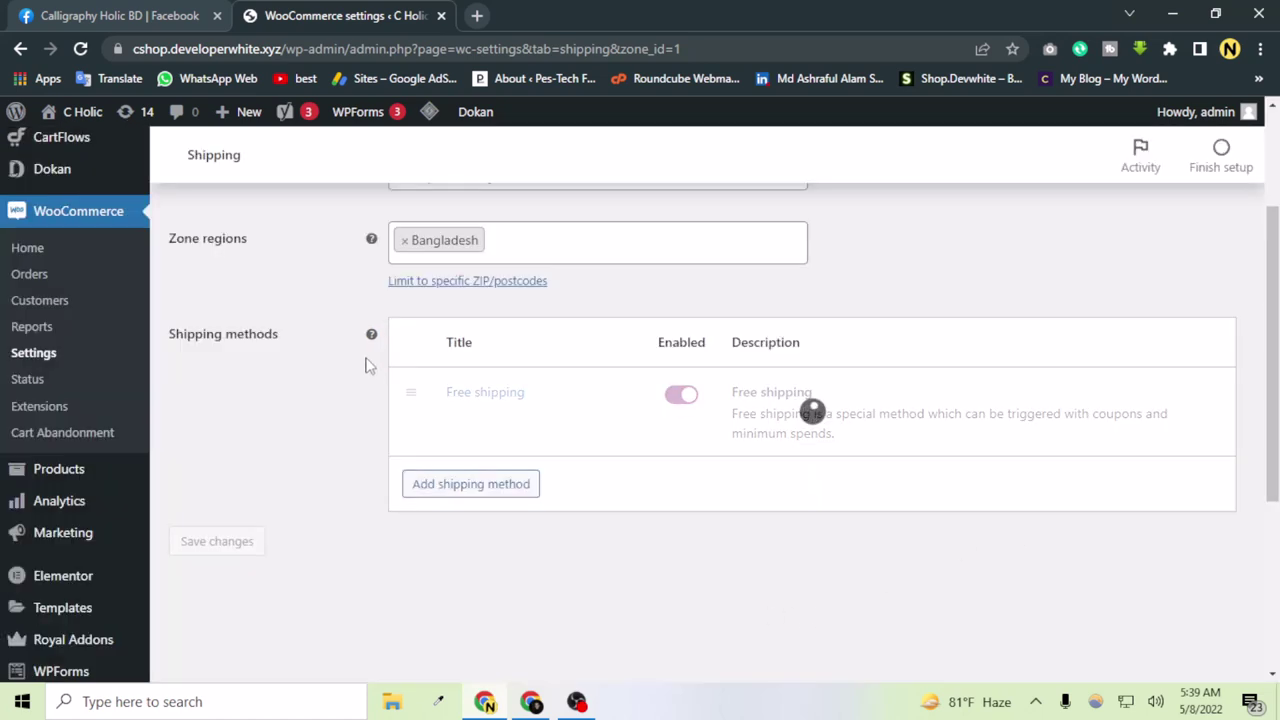
pyautogui.click(478, 486)
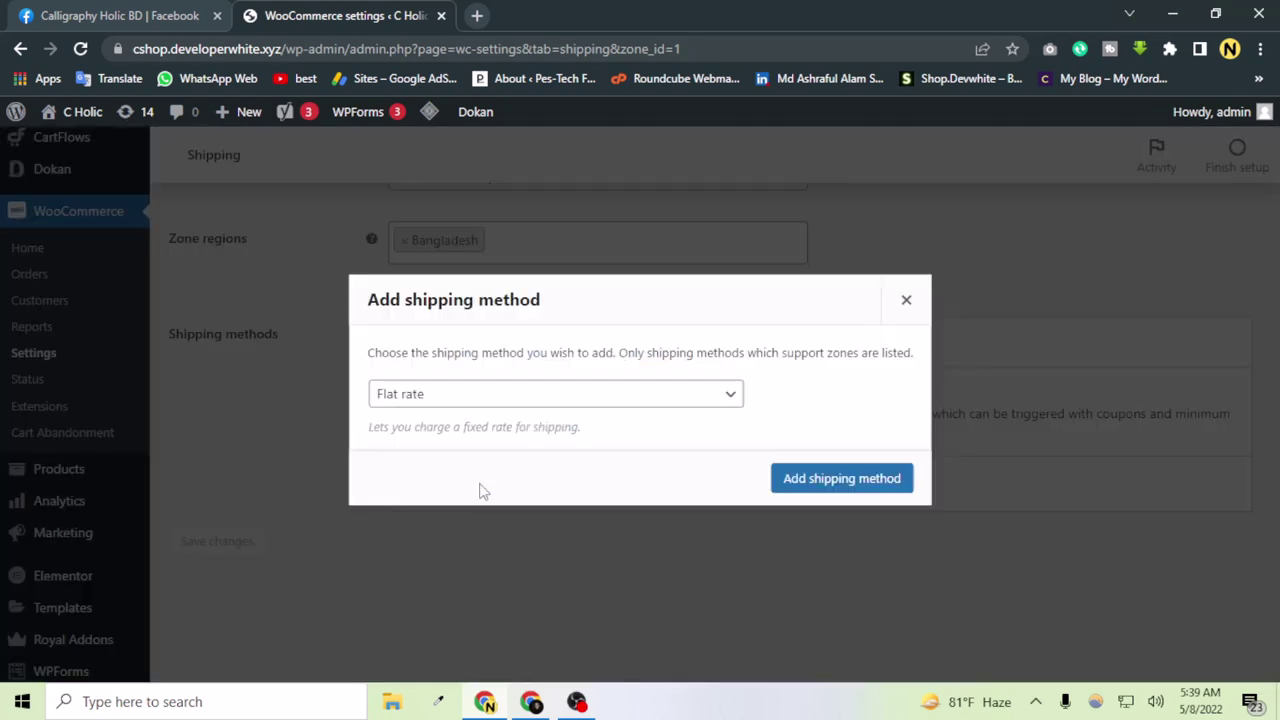
pyautogui.click(445, 393)
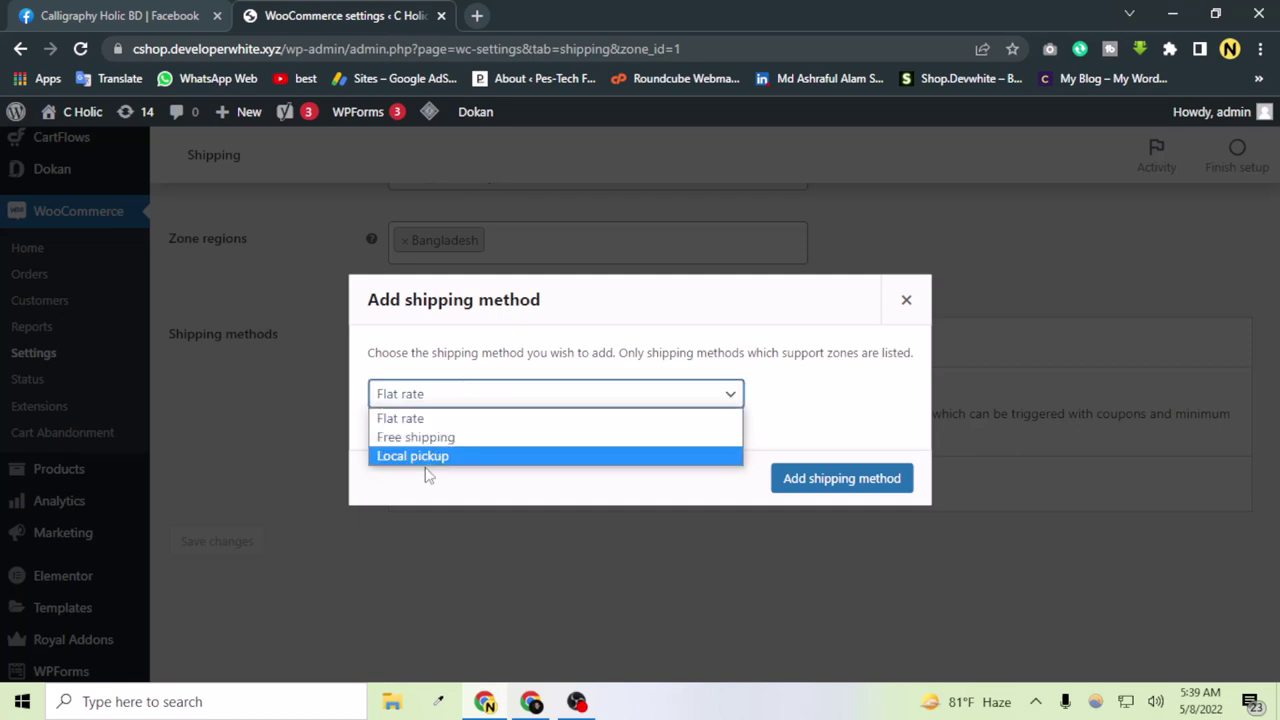
pyautogui.click(428, 458)
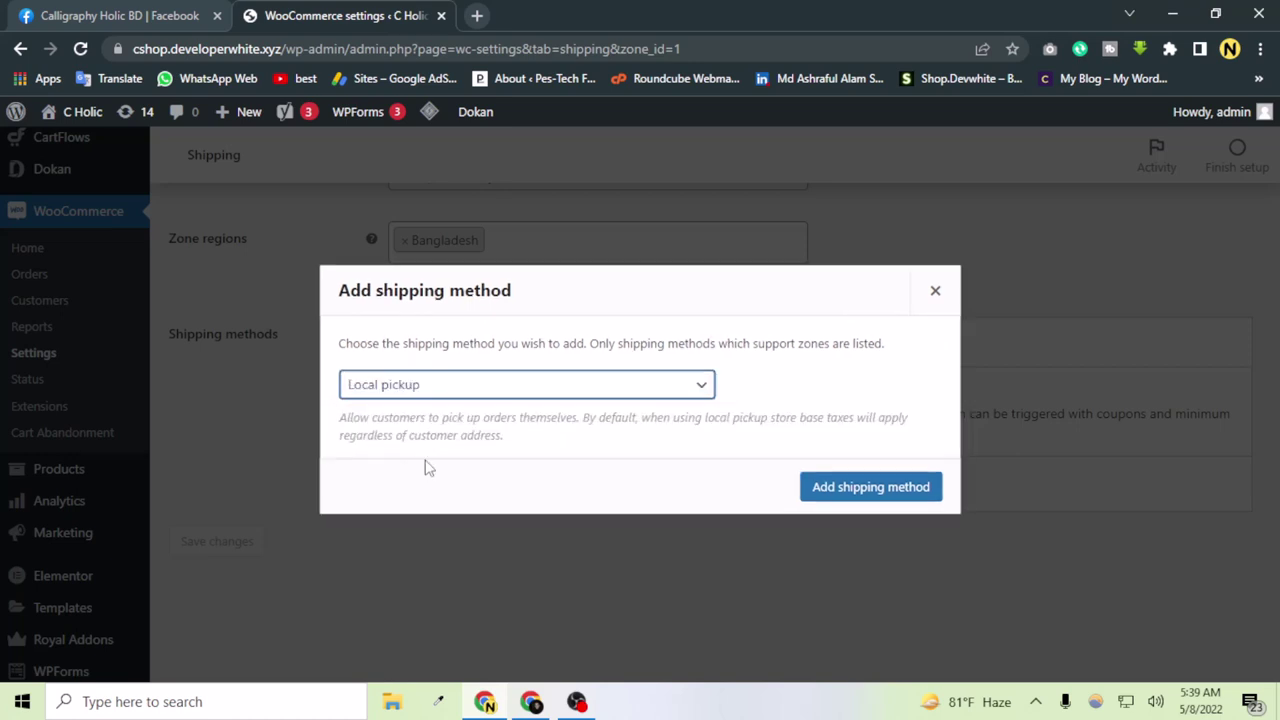
pyautogui.click(820, 487)
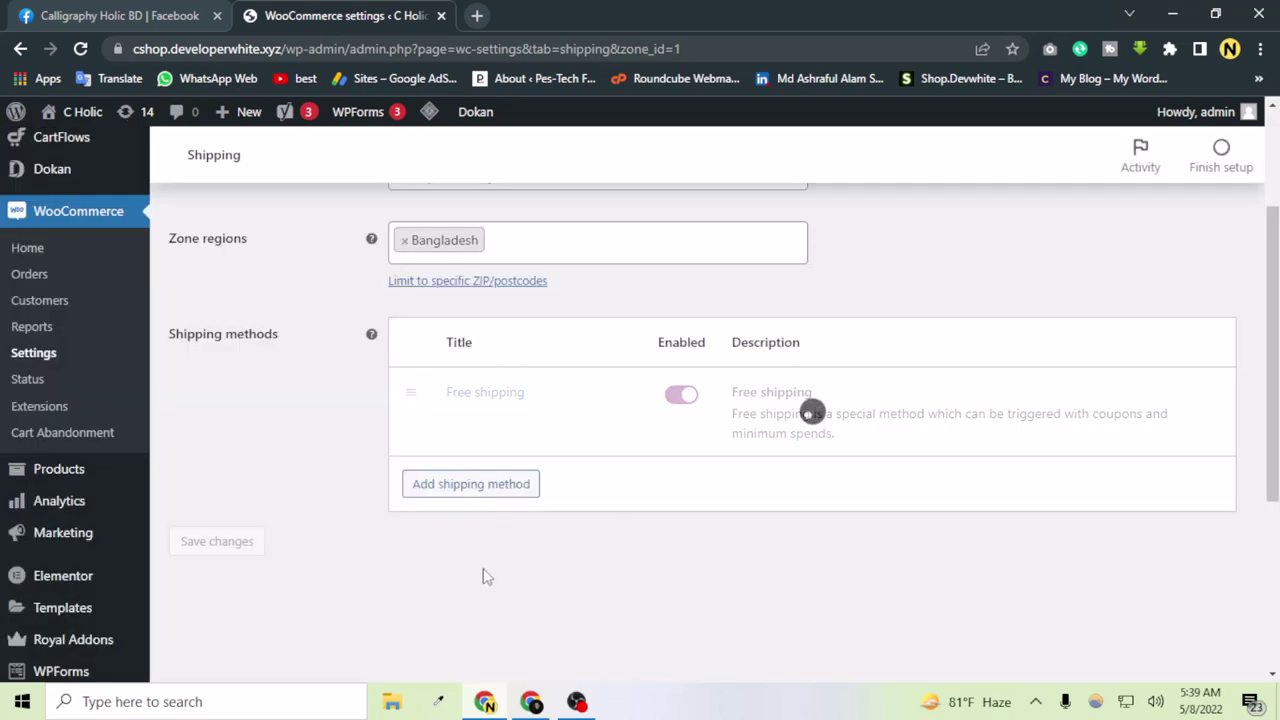
# - Set Local pickup's tax status to Taxable and cost to 100, then save
pyautogui.click(455, 507)
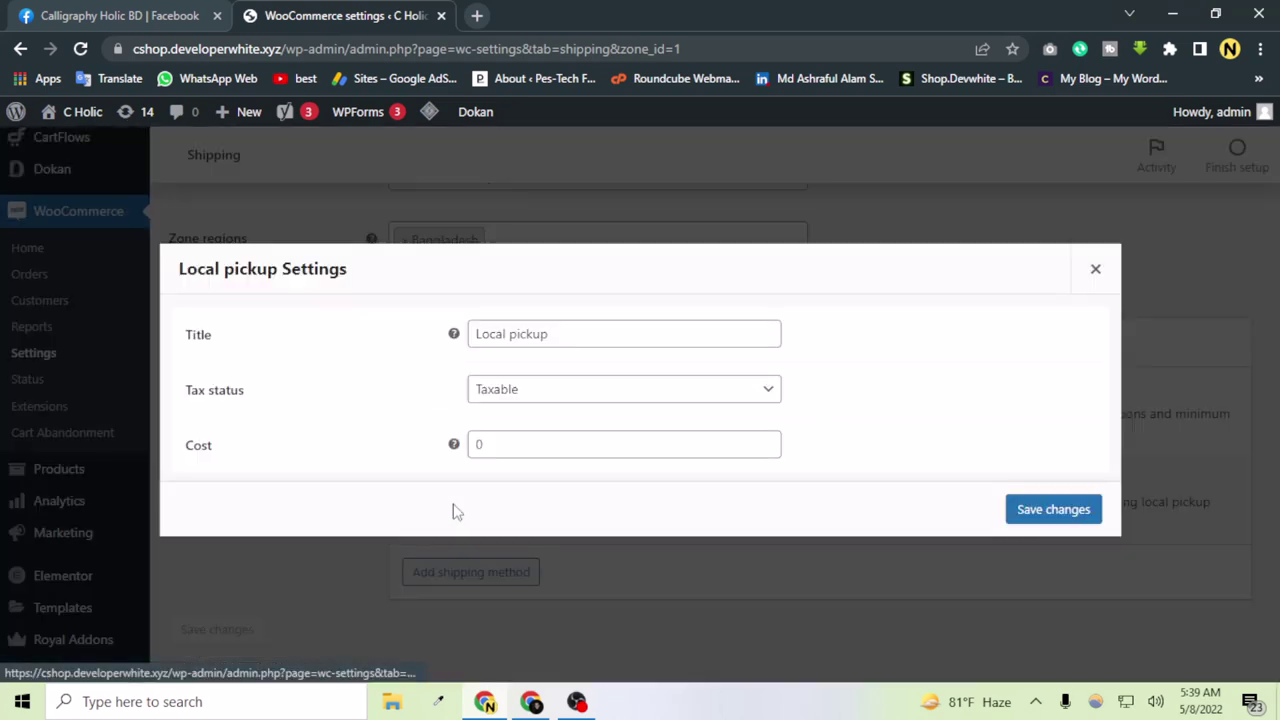
pyautogui.click(515, 404)
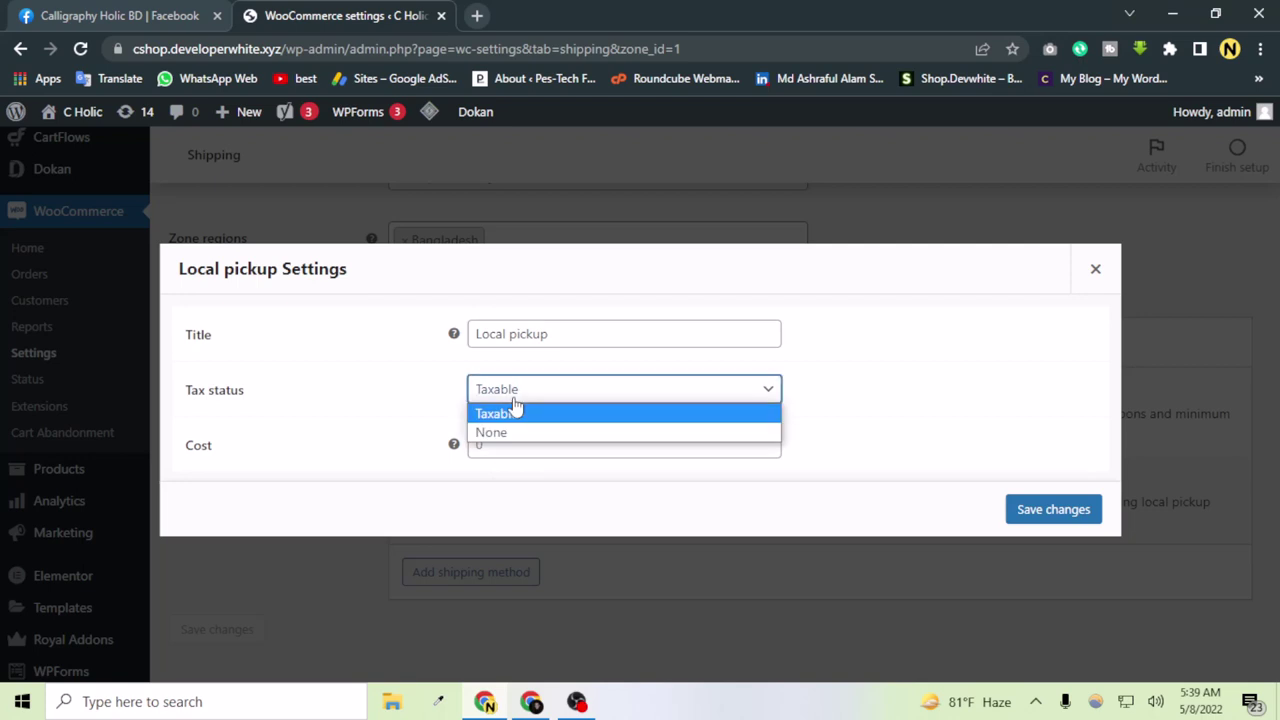
pyautogui.click(516, 408)
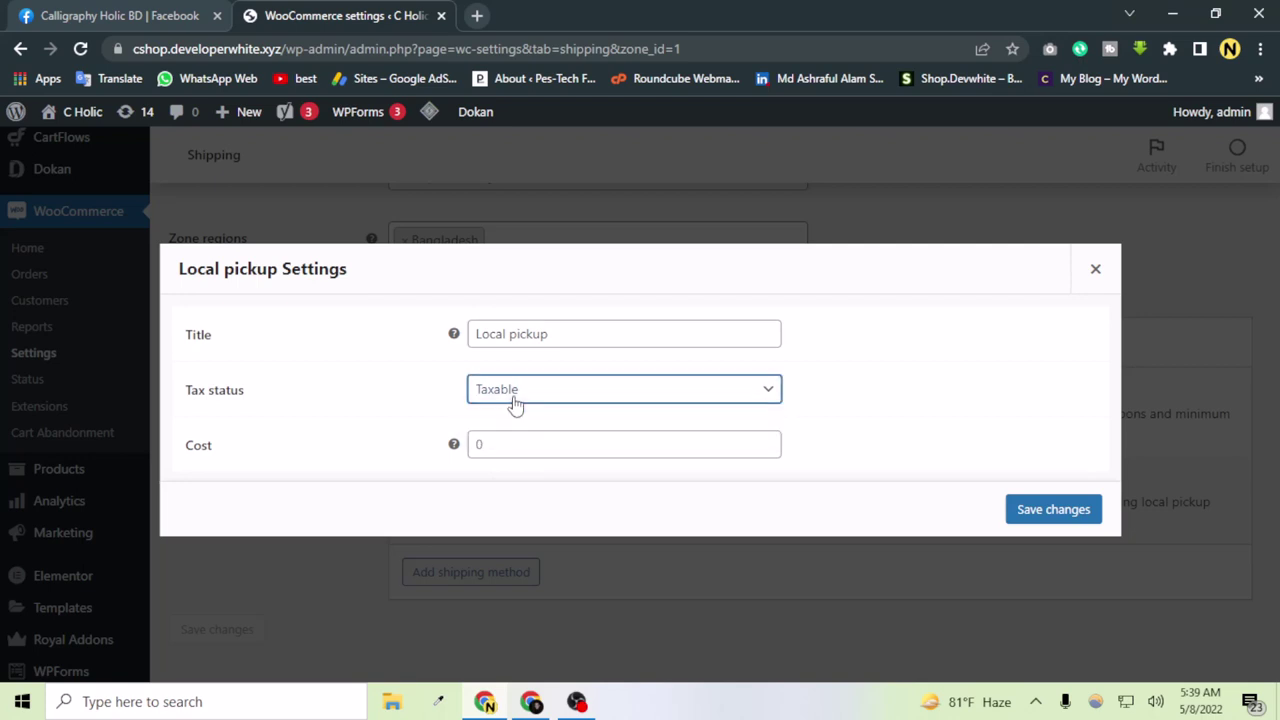
pyautogui.click(506, 336)
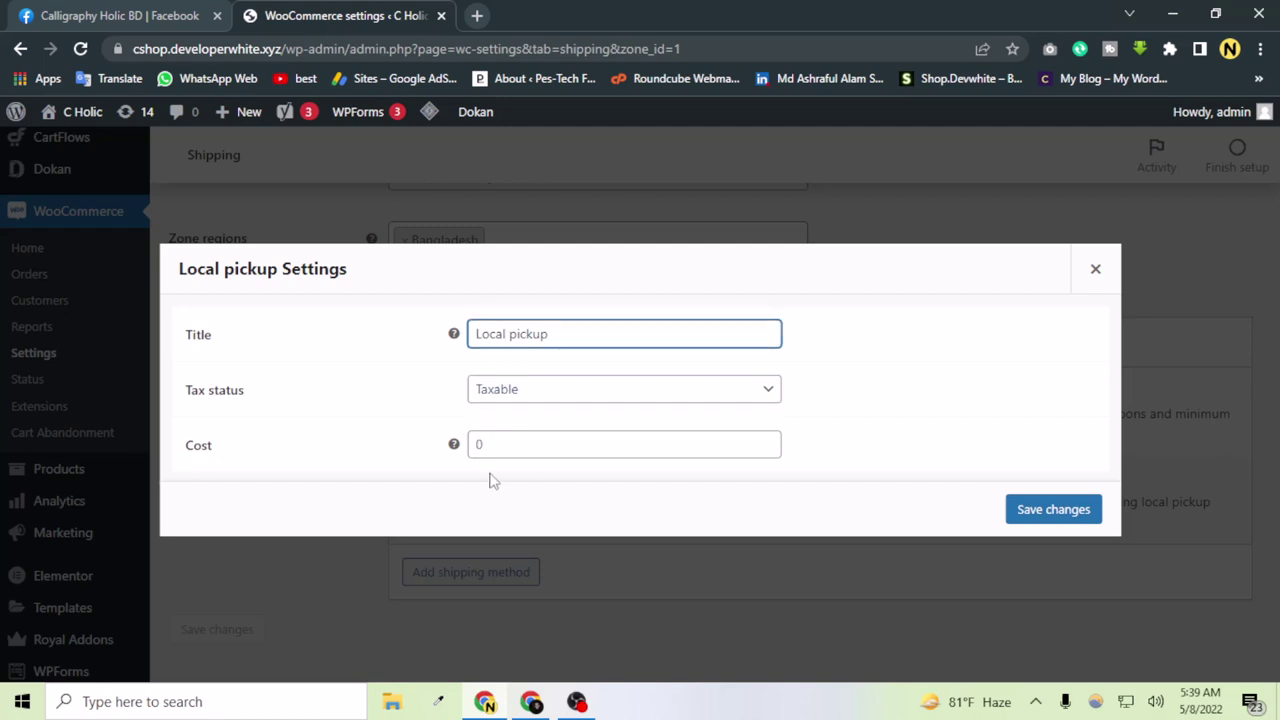
pyautogui.click(503, 443)
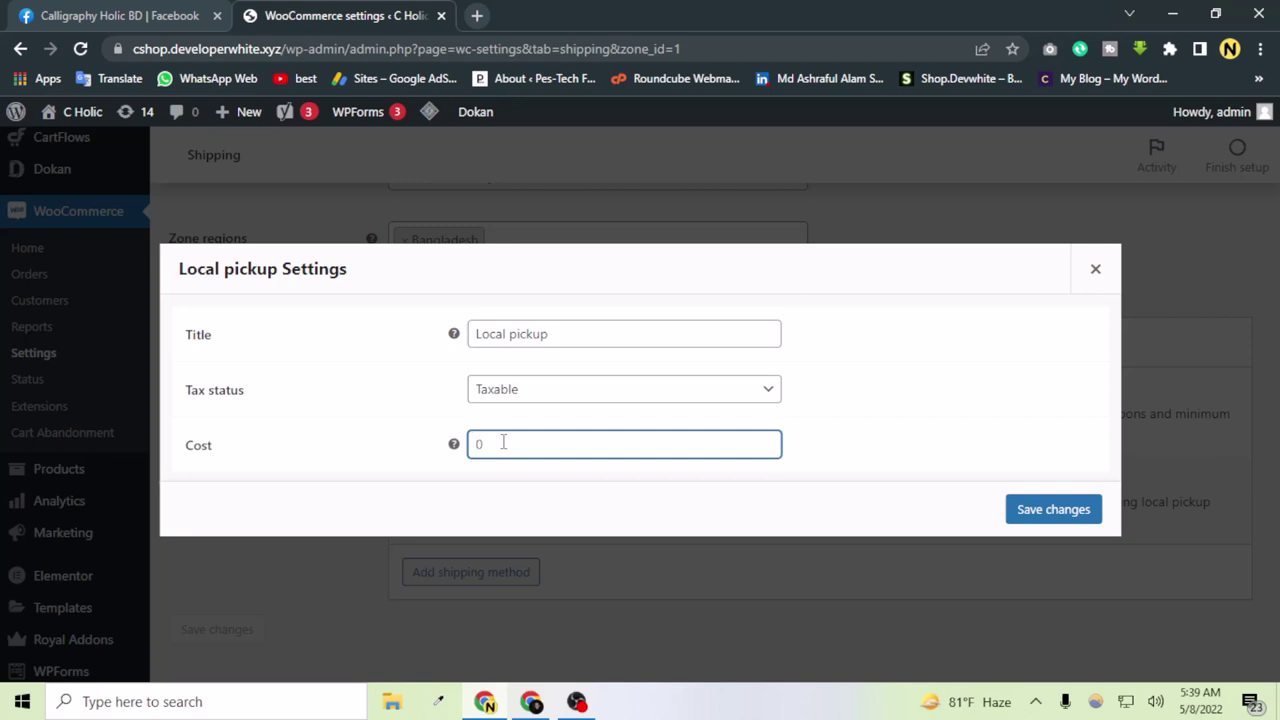
pyautogui.write('100')
pyautogui.moveTo(456, 452)
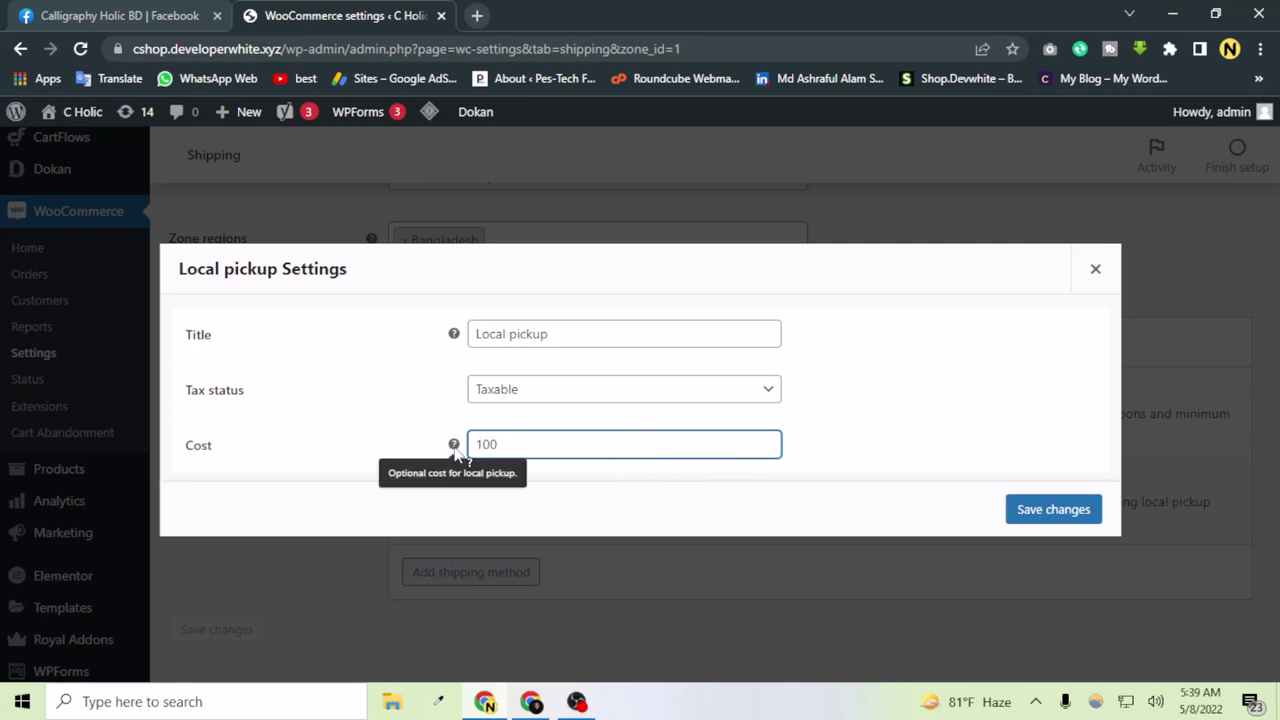
pyautogui.click(1040, 528)
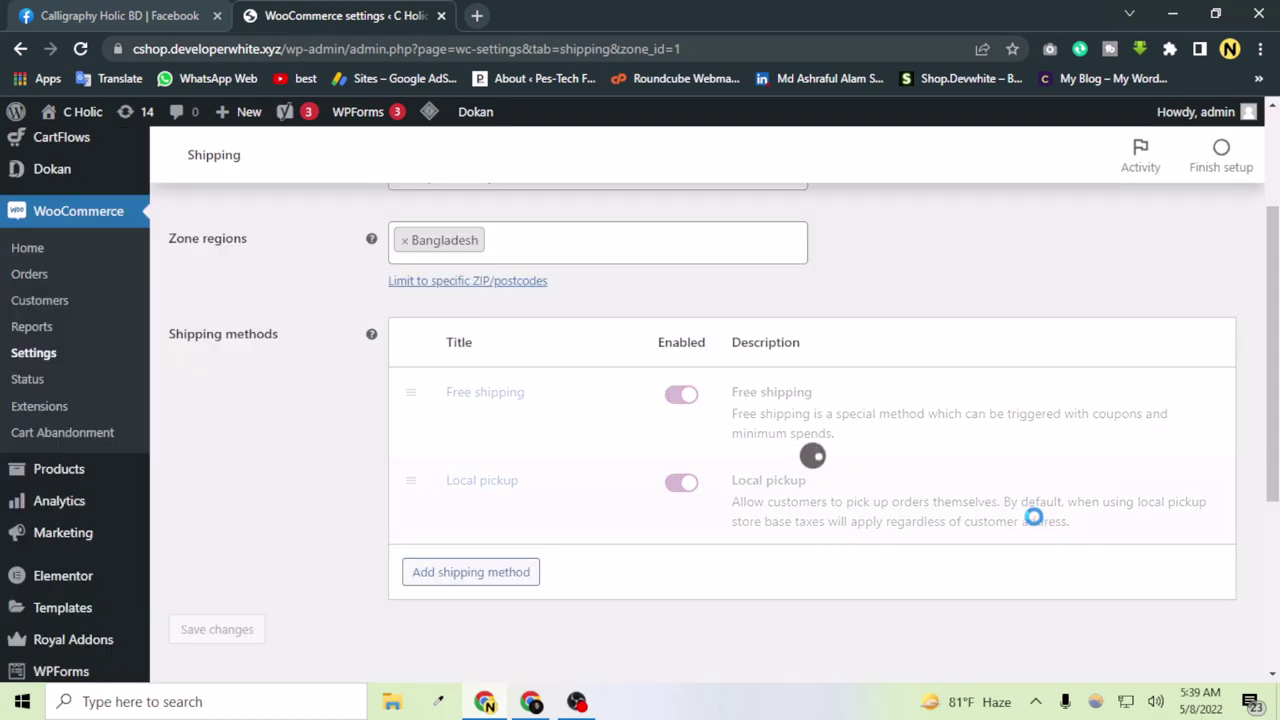
# - Add a Flat rate method to the zone with cost 20 and save it
pyautogui.click(457, 571)
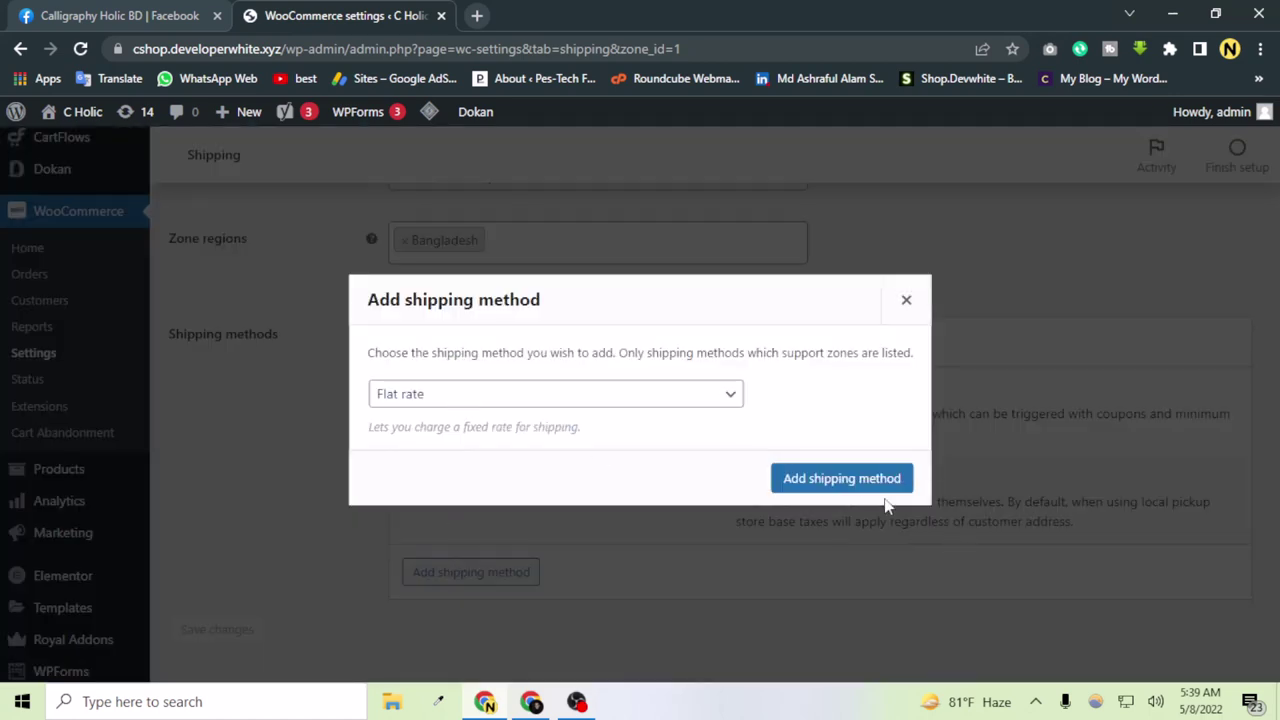
pyautogui.click(892, 478)
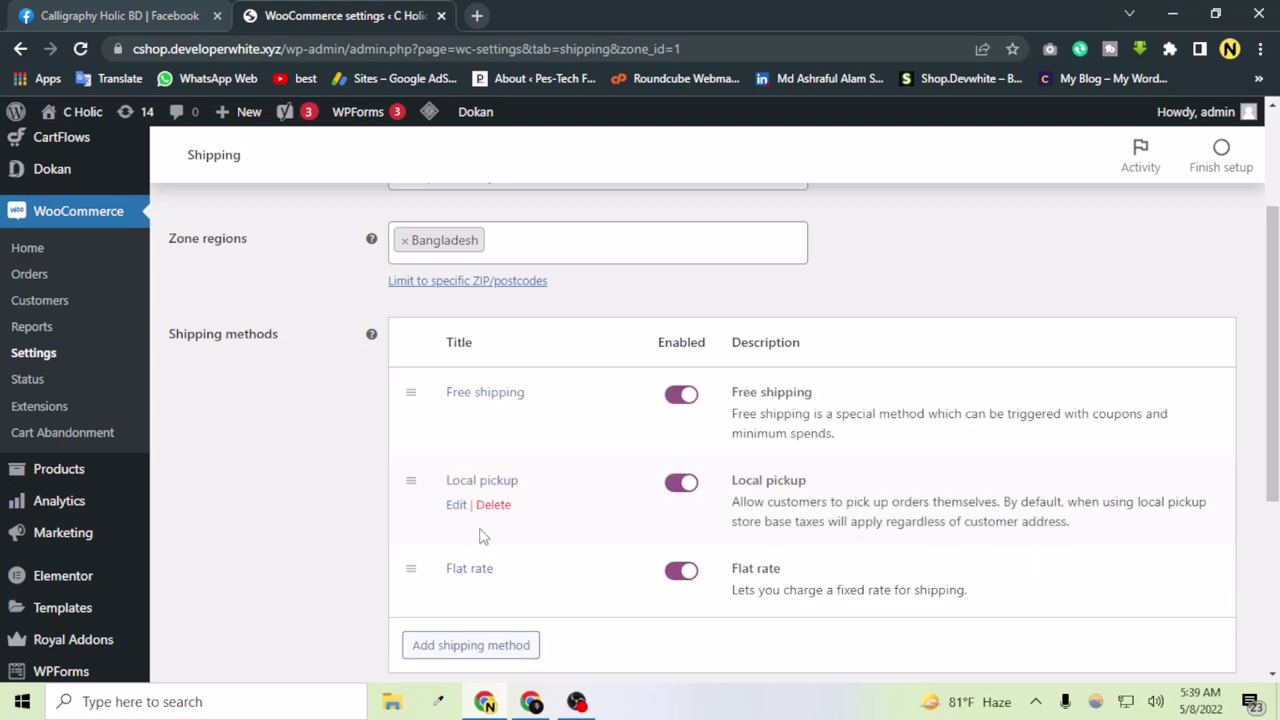
pyautogui.click(457, 589)
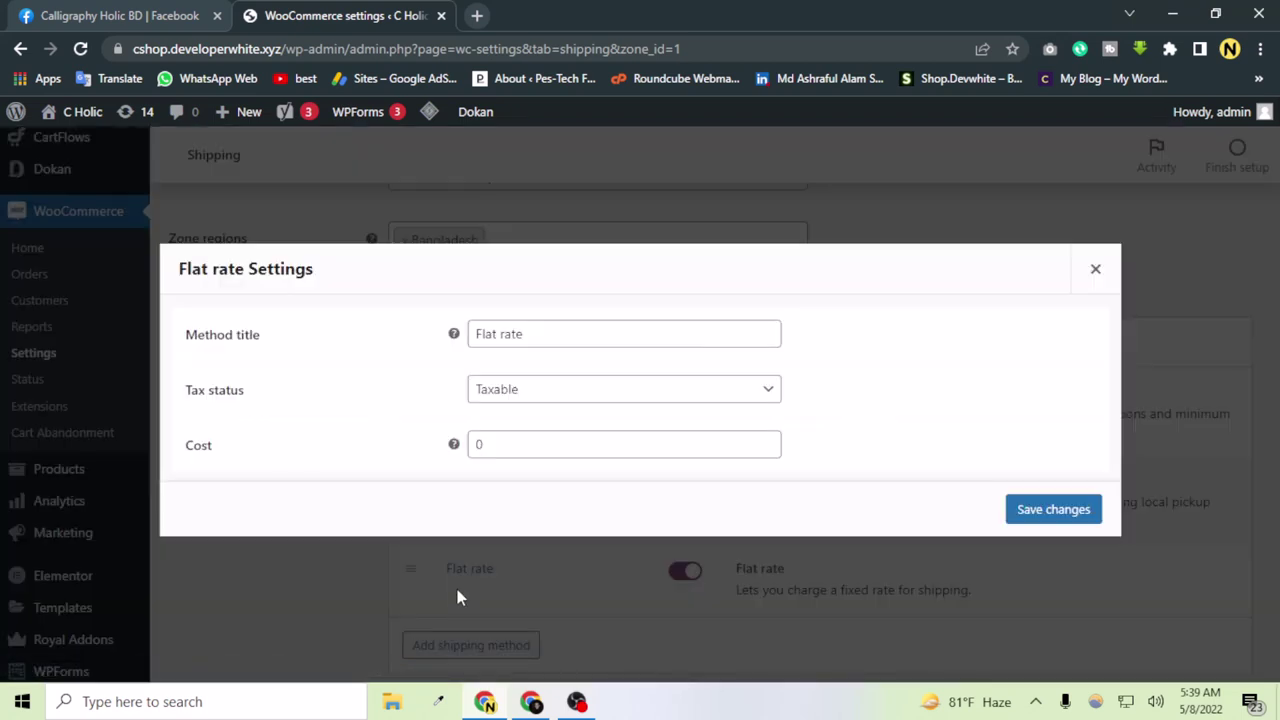
pyautogui.click(486, 445)
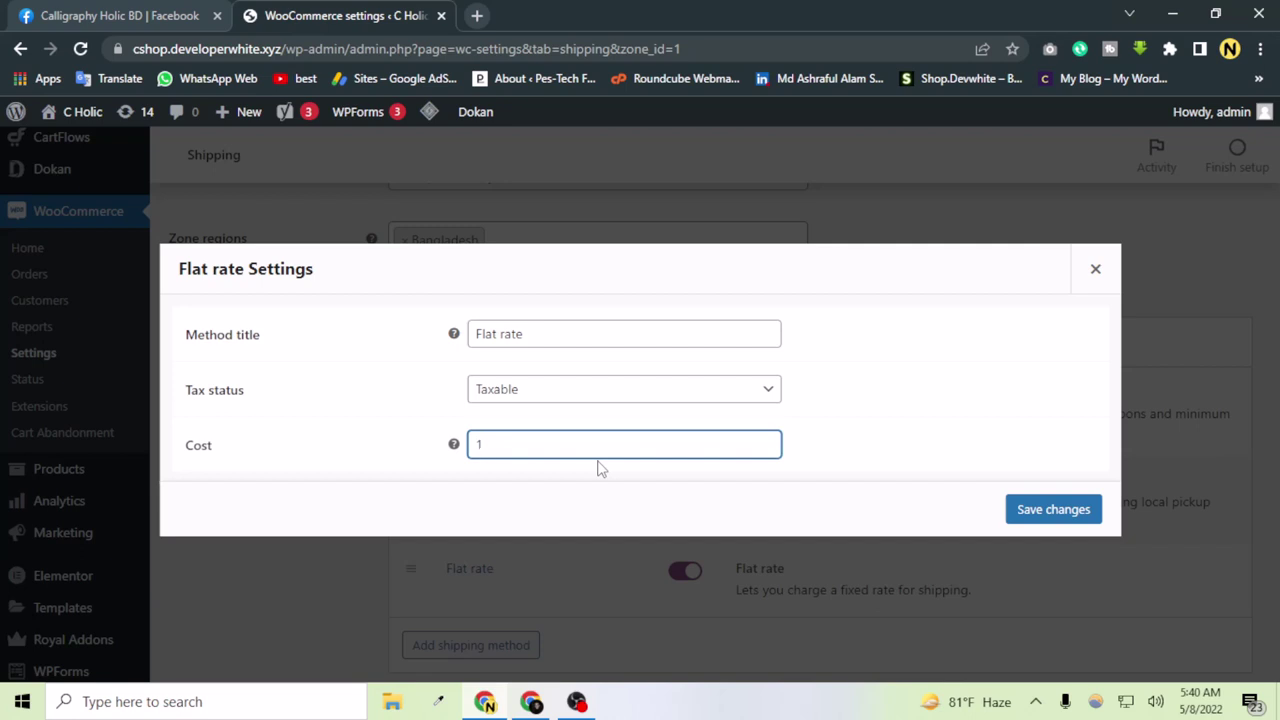
pyautogui.write('2-')
pyautogui.write('0')
pyautogui.click(1048, 512)
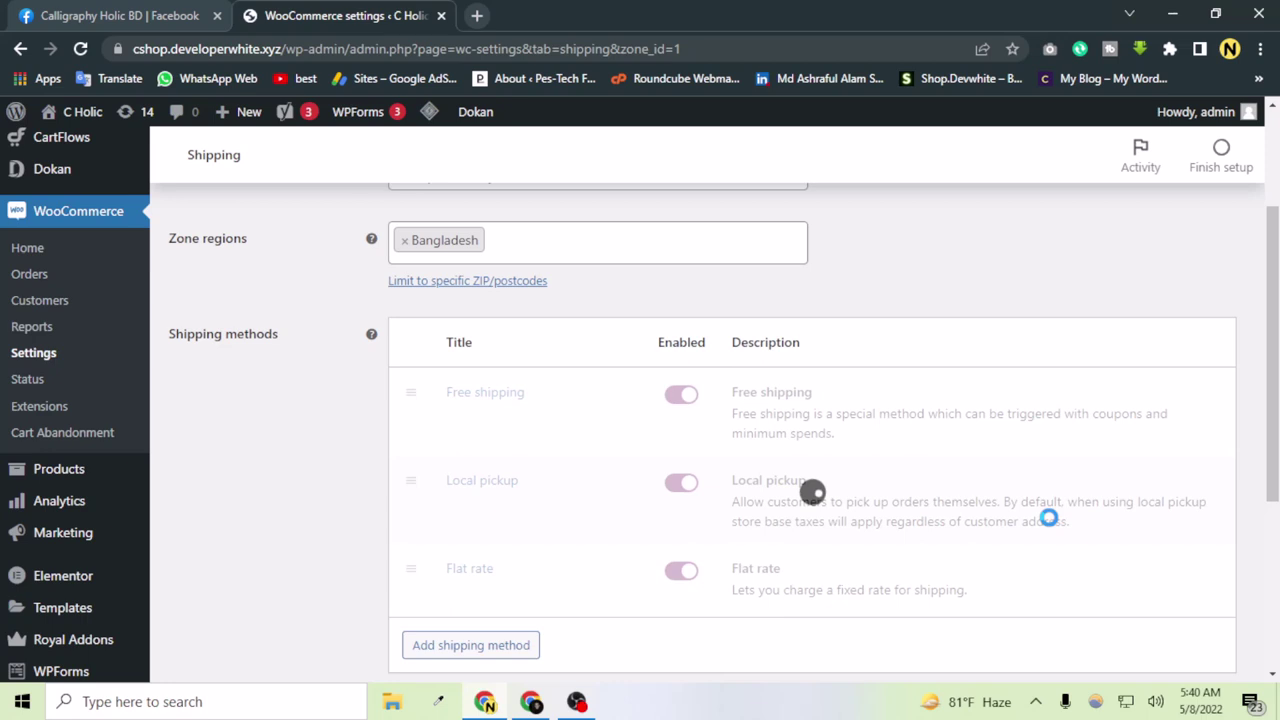
pyautogui.scroll(-1, 443, 480)
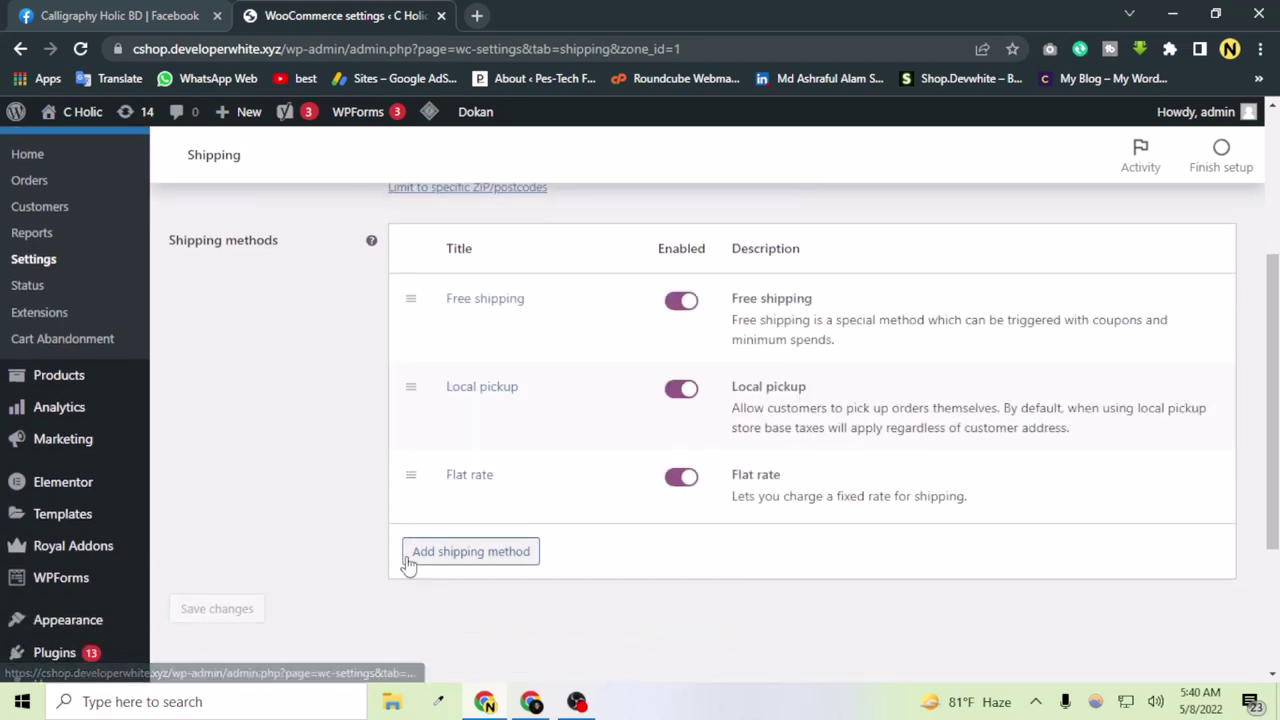
pyautogui.scroll(3, 377, 606)
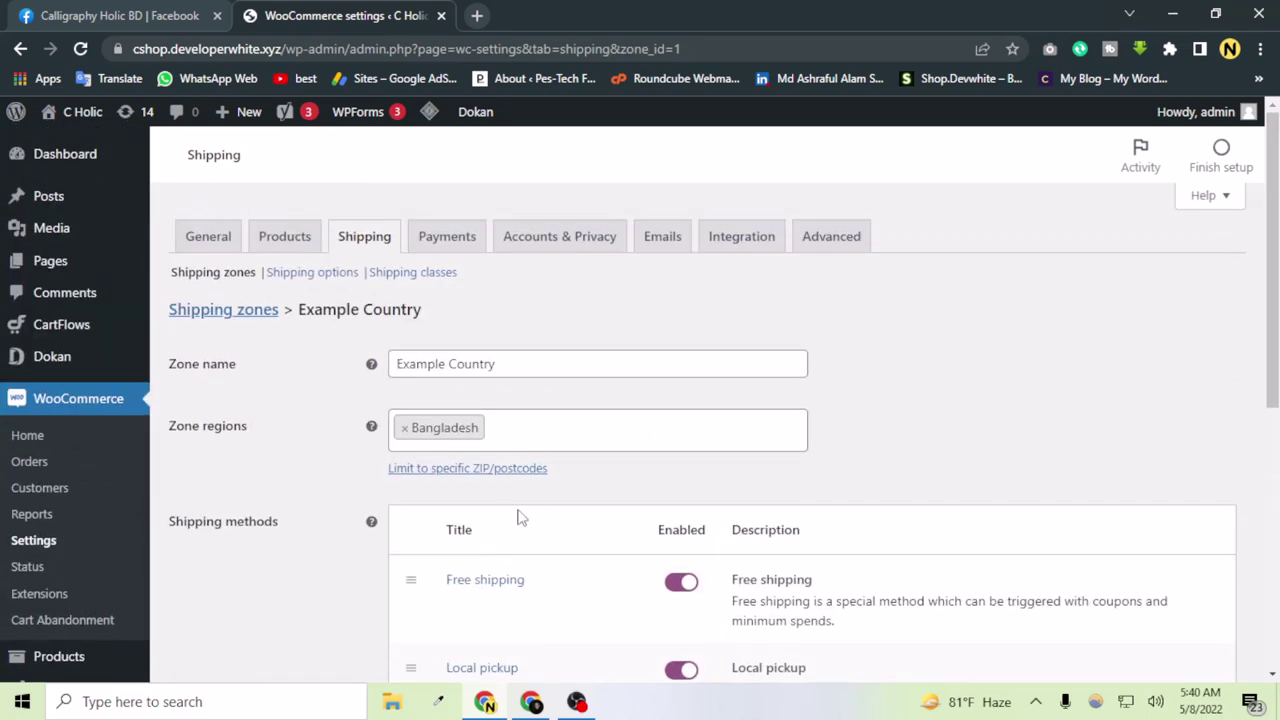
pyautogui.moveTo(577, 566)
pyautogui.scroll(-5, 580, 530)
pyautogui.scroll(4, 569, 526)
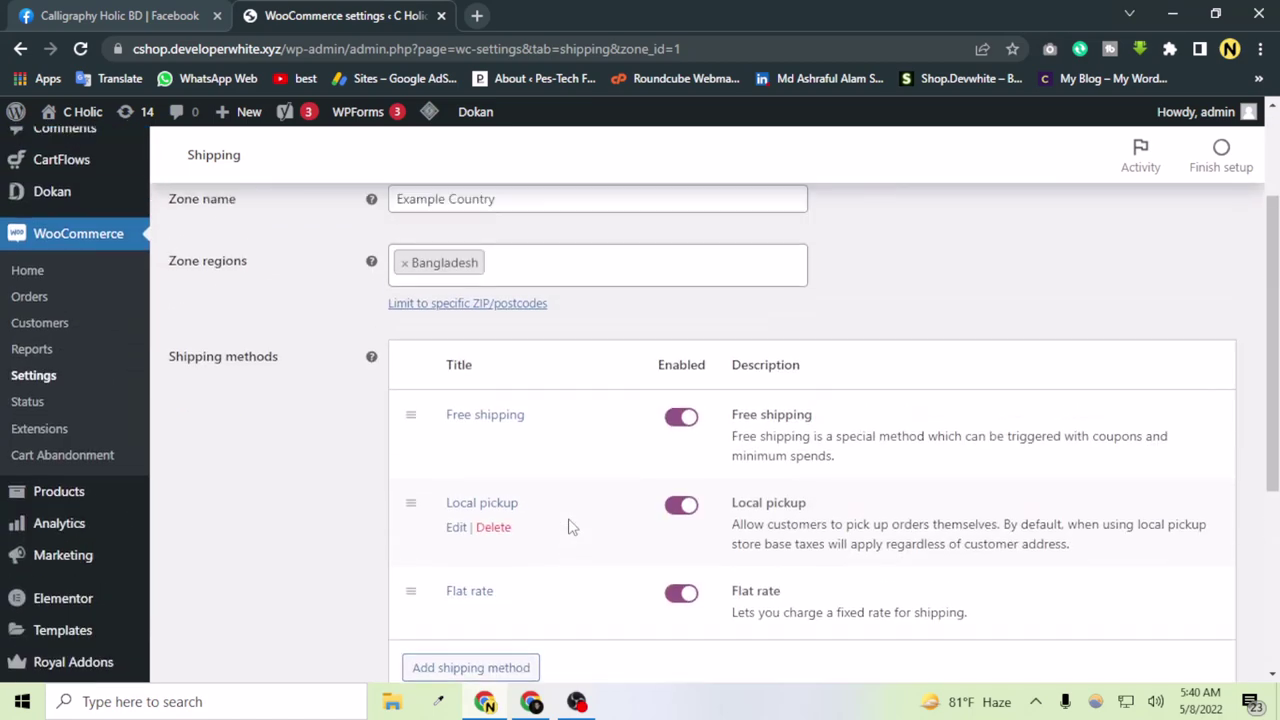
pyautogui.moveTo(448, 541)
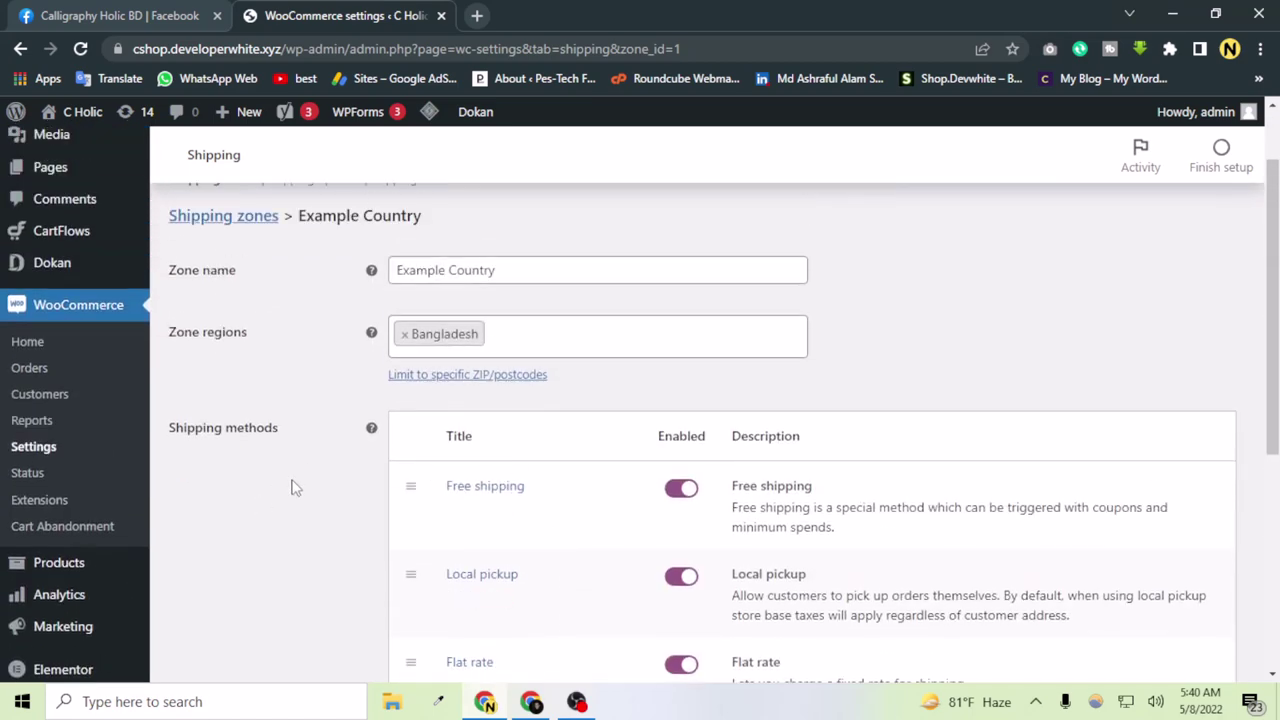
pyautogui.scroll(1, 392, 398)
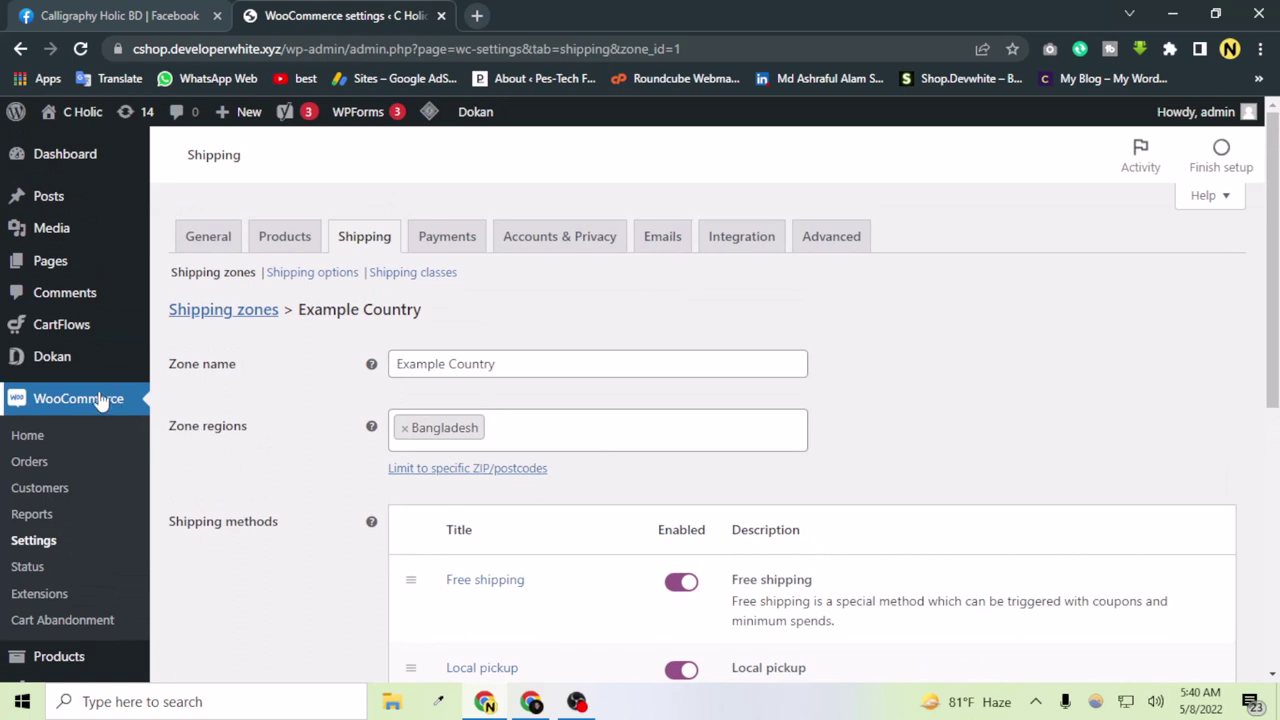